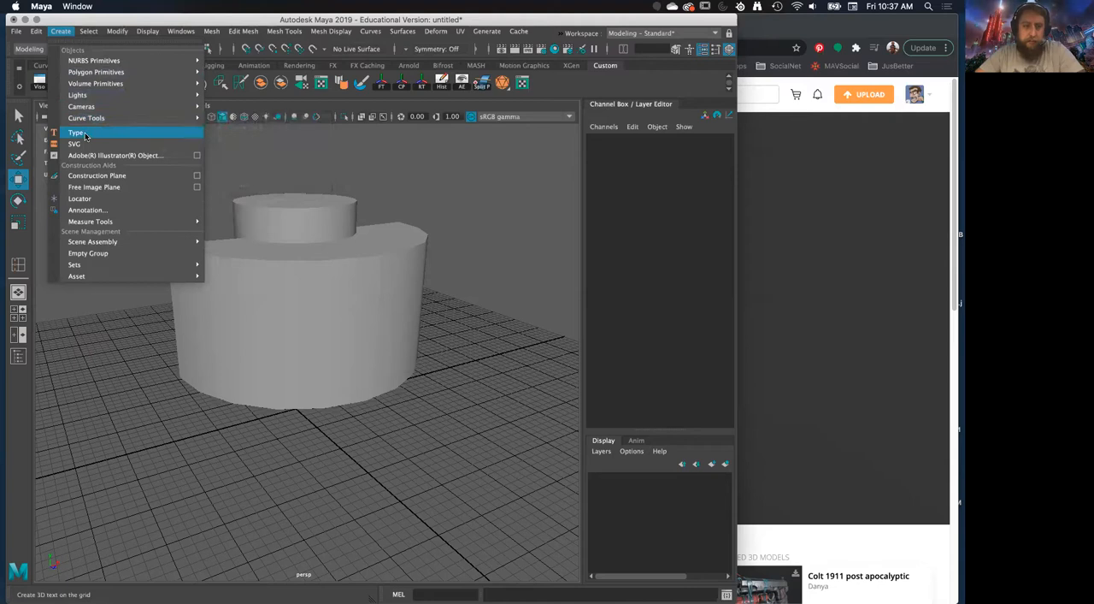
Create a 3D type object and delete the stepped cylinder model that covers it
left_click(132, 290)
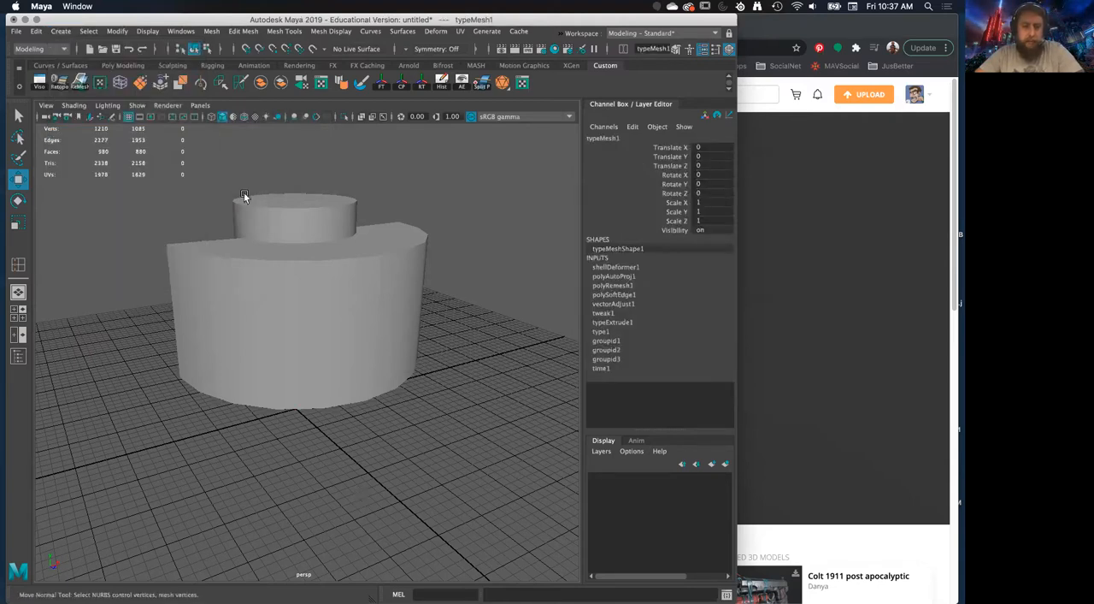
left_click(305, 285)
key("Delete")
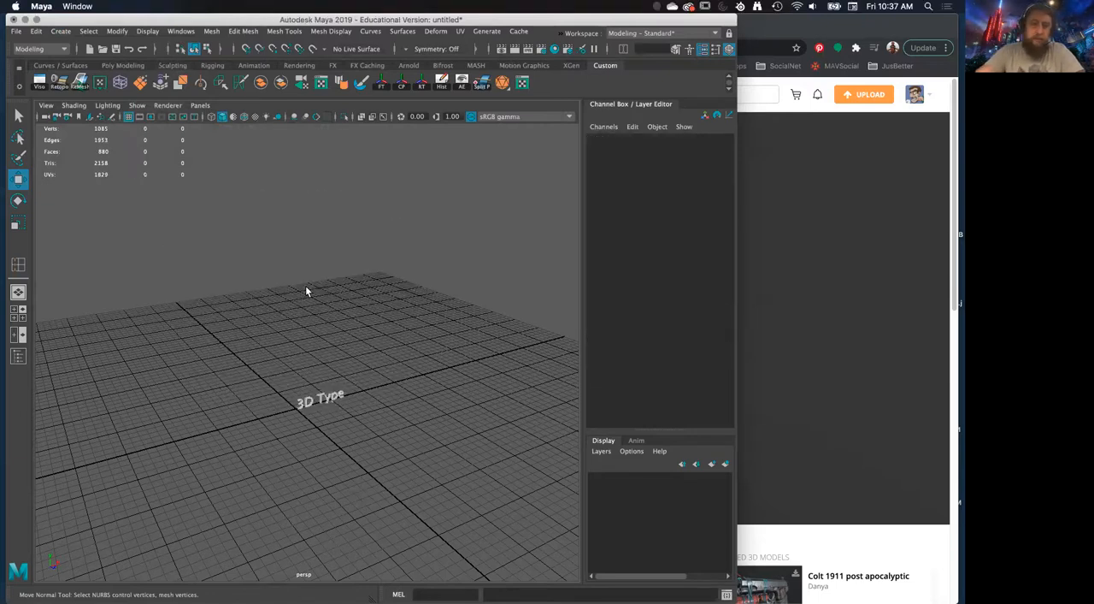
Select the 3D Type text near the origin and frame it in the perspective view
left_click_drag(269, 369, 464, 502)
key("f")
left_click_drag(409, 405, 376, 393, "alt")
middle_click_drag(376, 392, 438, 388, "alt")
right_click_drag(437, 391, 440, 453, "alt")
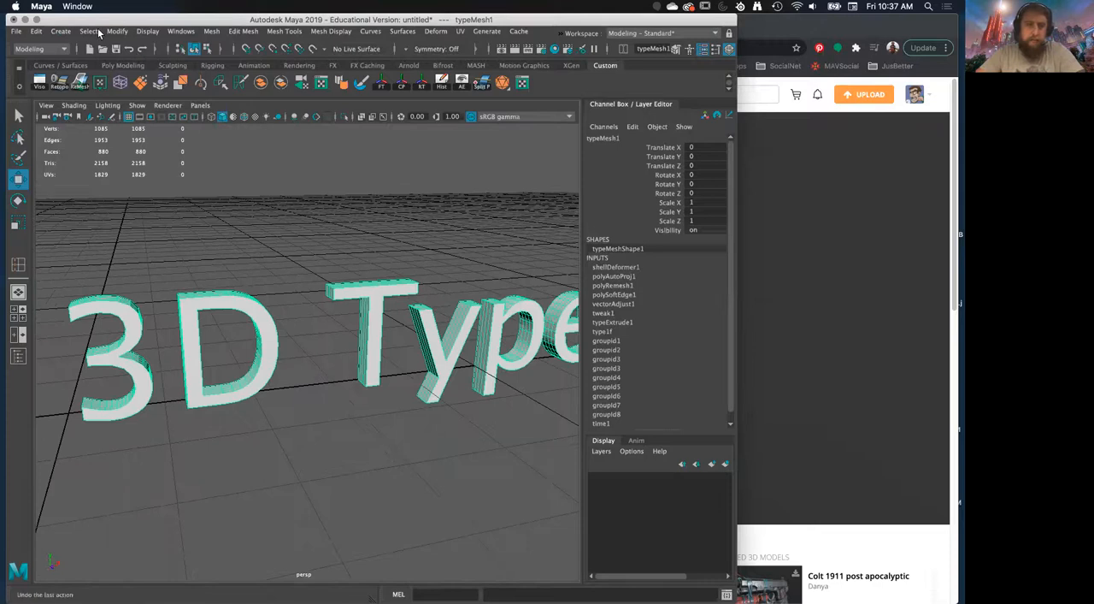
left_click(61, 31)
left_click(300, 300)
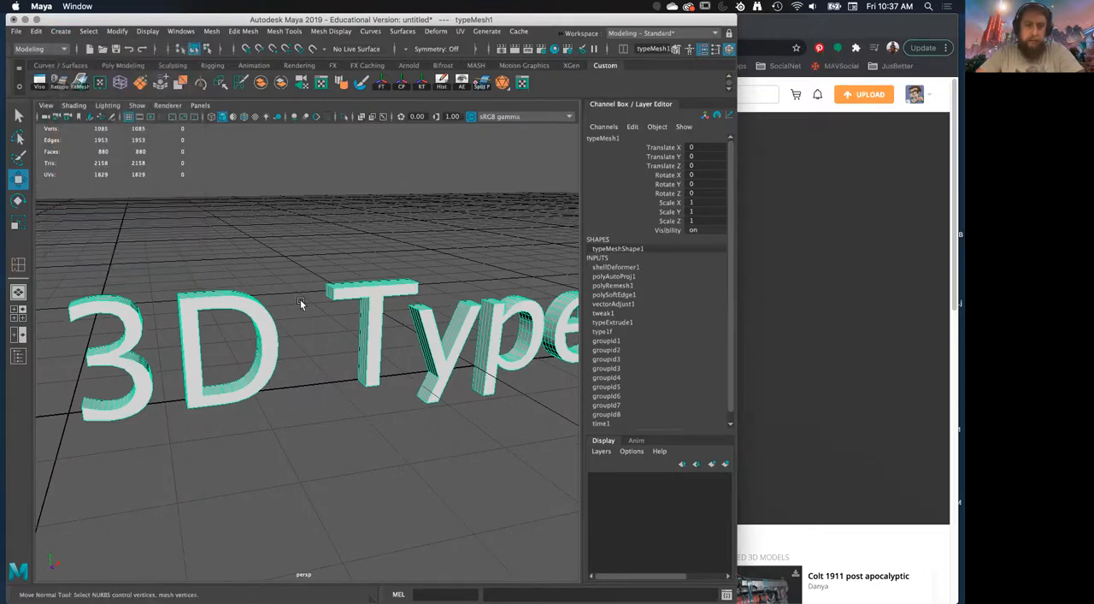
left_click_drag(320, 303, 384, 286, "alt")
Open the Attribute Editor for the text, enlarge it and show the type1f node's settings
left_click(705, 50)
left_click_drag(743, 232, 596, 194)
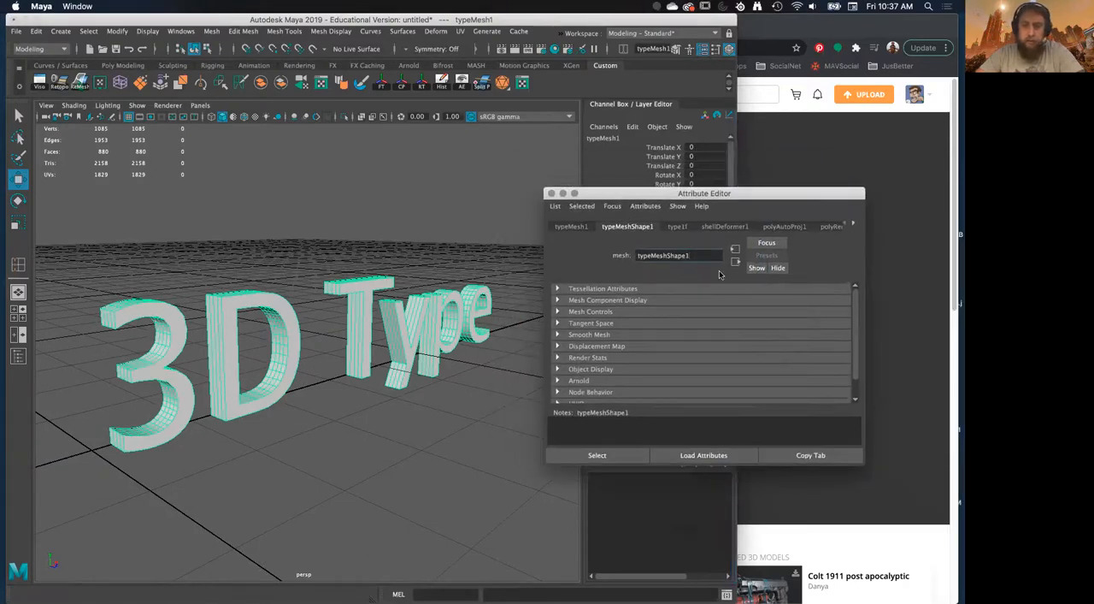
left_click_drag(863, 466, 874, 573)
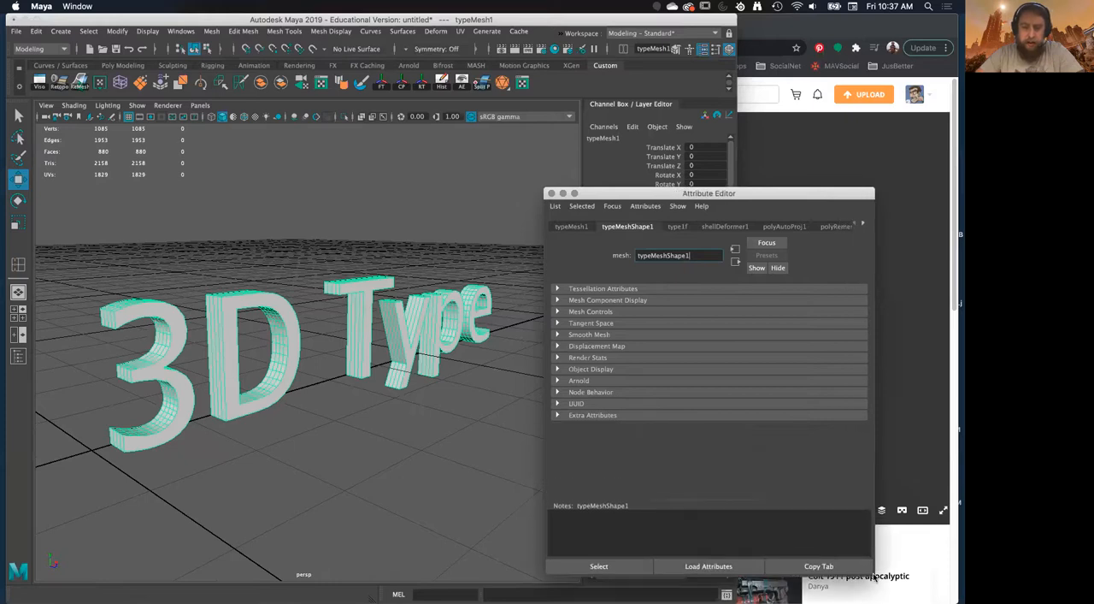
left_click(675, 226)
left_click(633, 227)
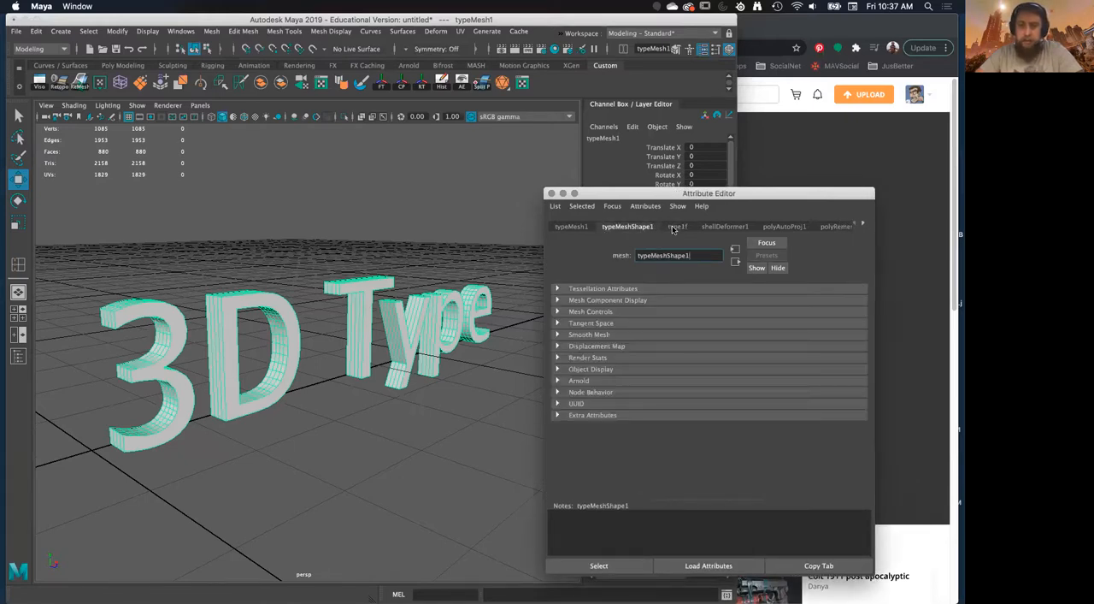
left_click(675, 226)
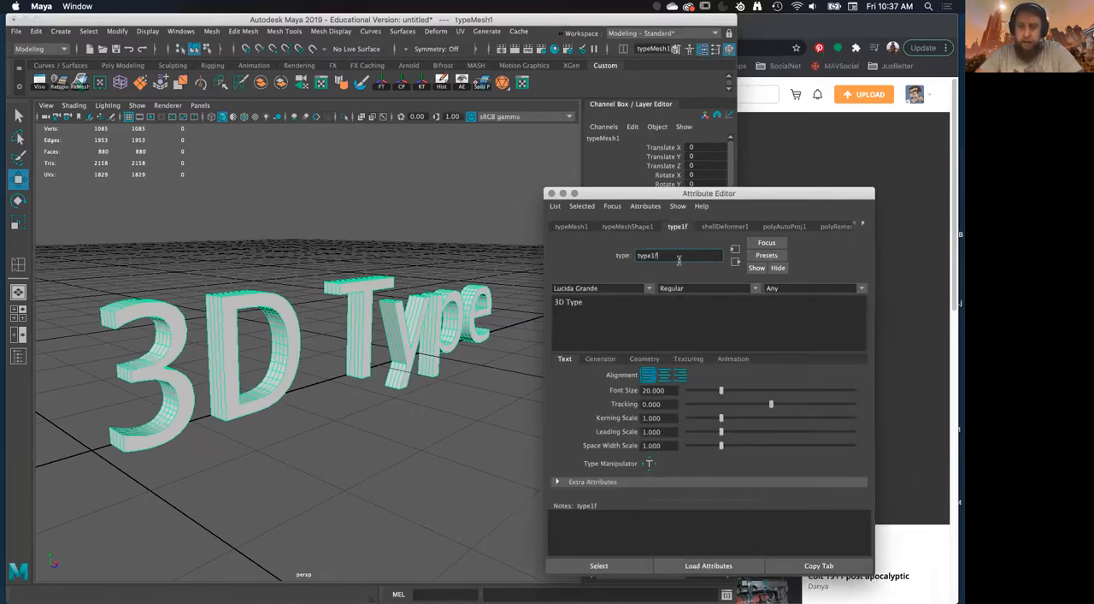
Set the font of the 3D text to Paladins
left_click(650, 291)
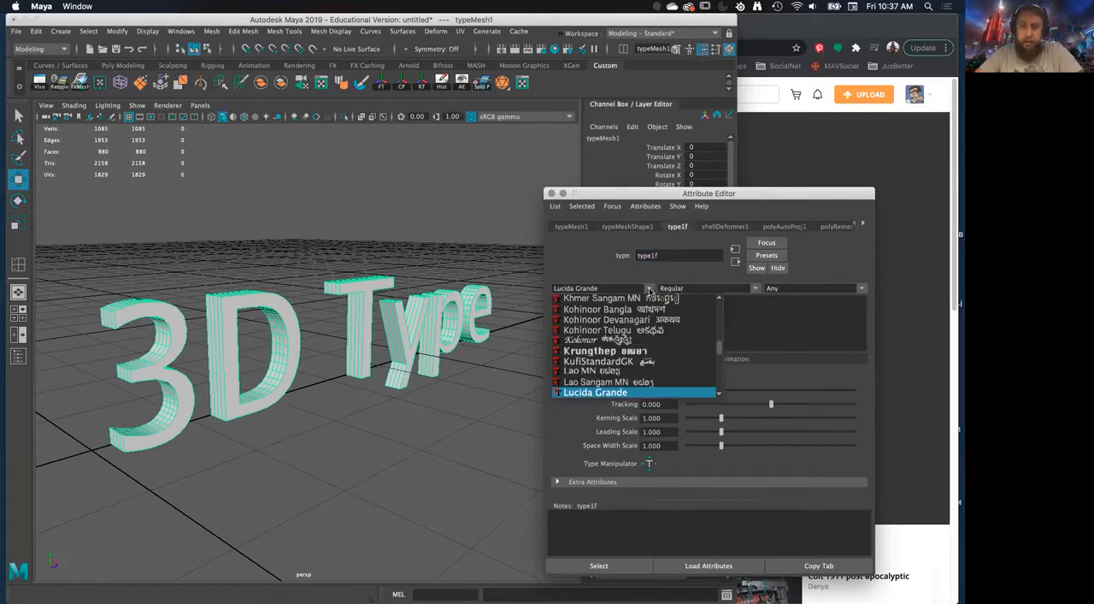
scroll(605, 349, "down", 5)
scroll(606, 349, "down", 5)
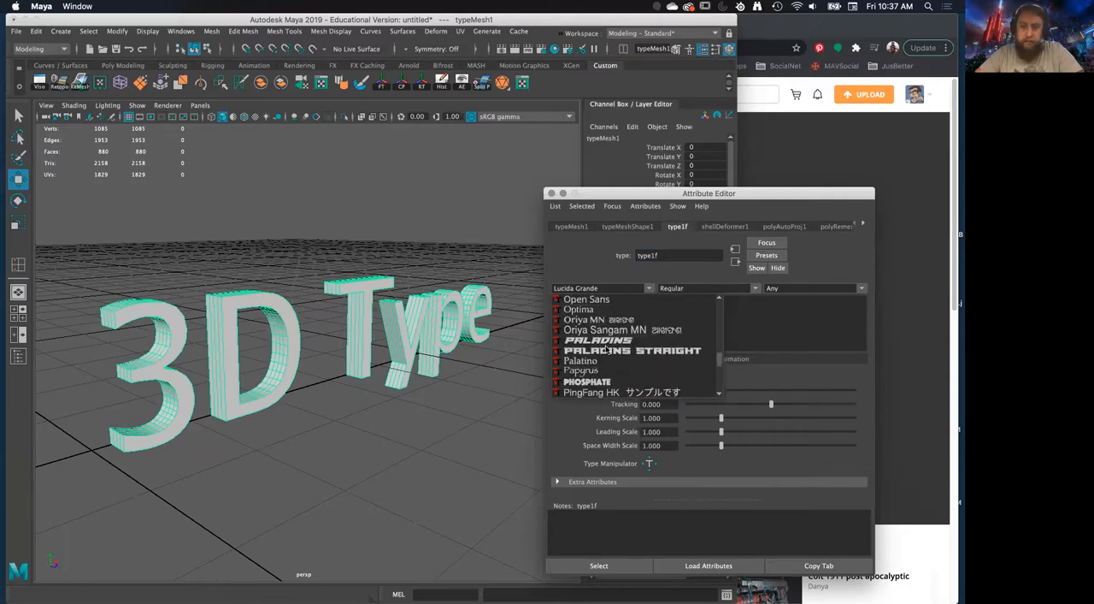
left_click(605, 342)
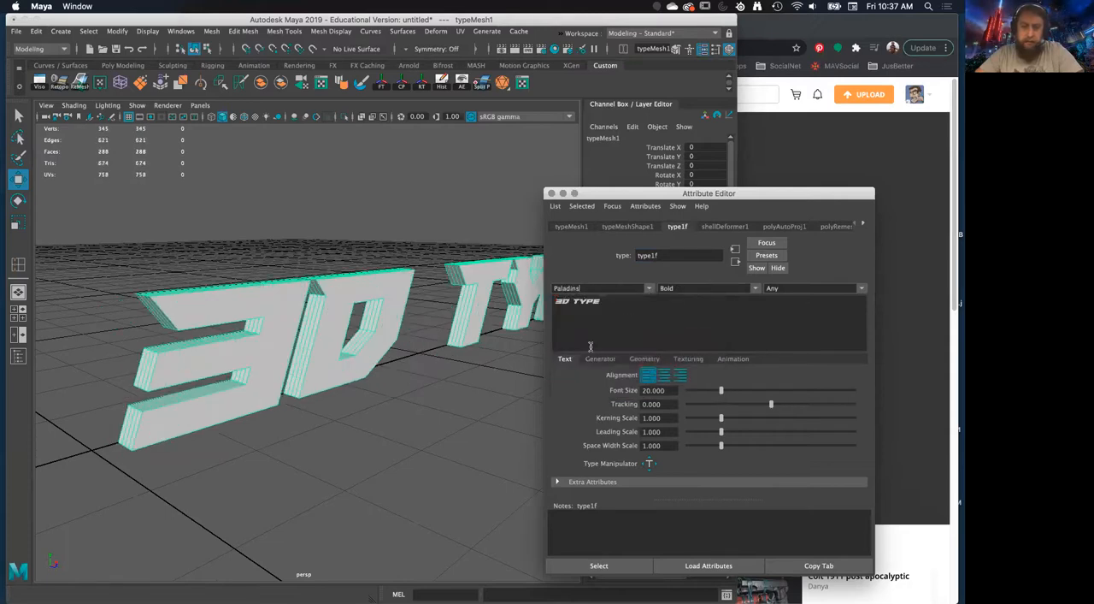
right_click_drag(396, 361, 347, 335, "alt")
left_click_drag(347, 335, 363, 313, "alt")
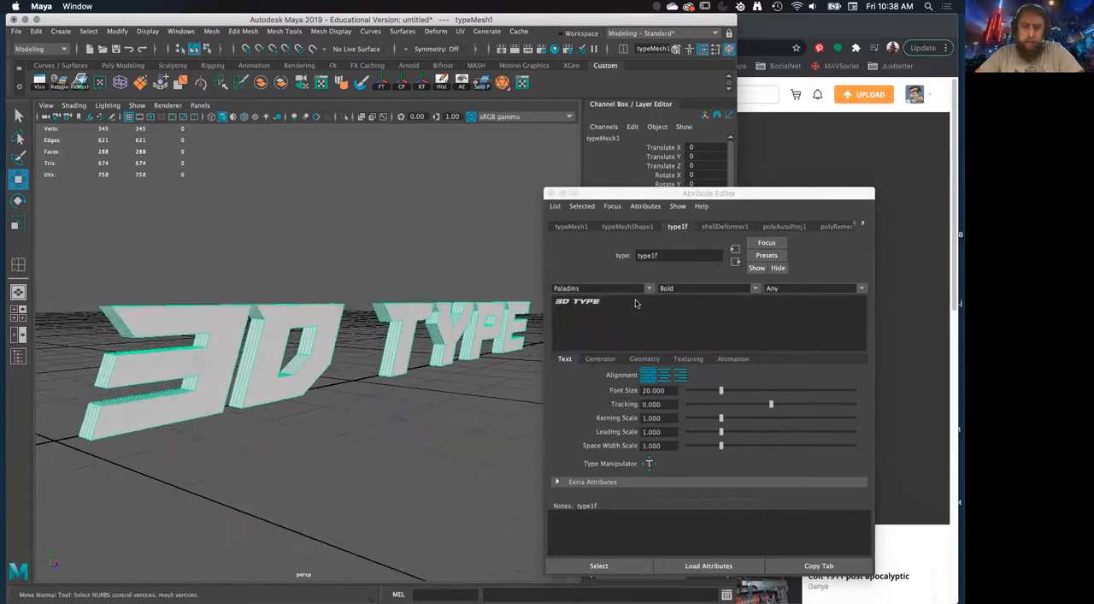
Replace the default 3D Type wording with a shortened first name followed by the word ROCKS
left_click(623, 300)
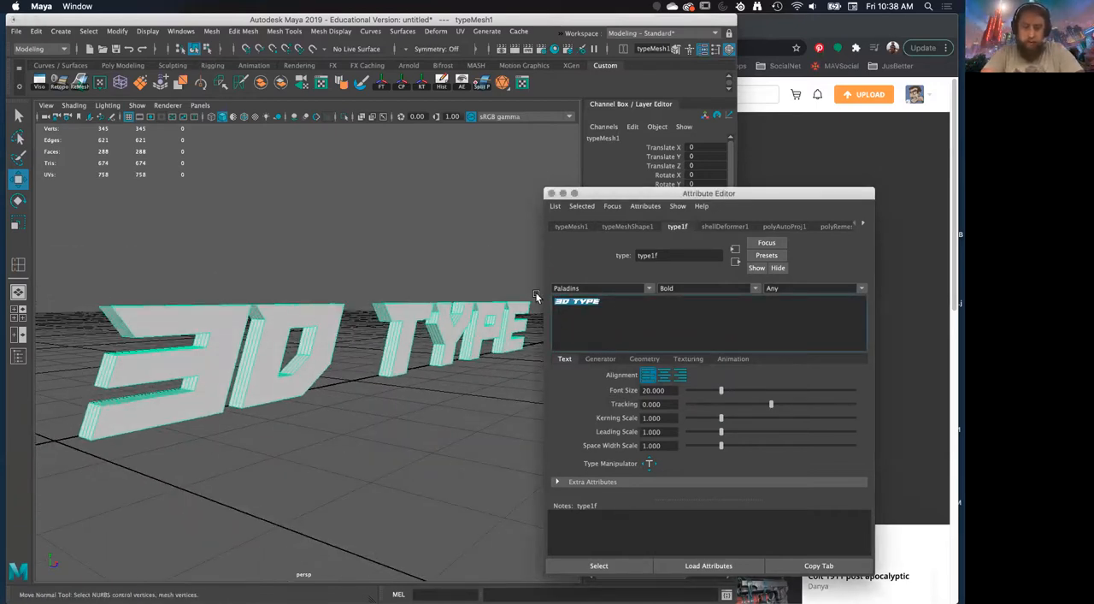
type("HA")
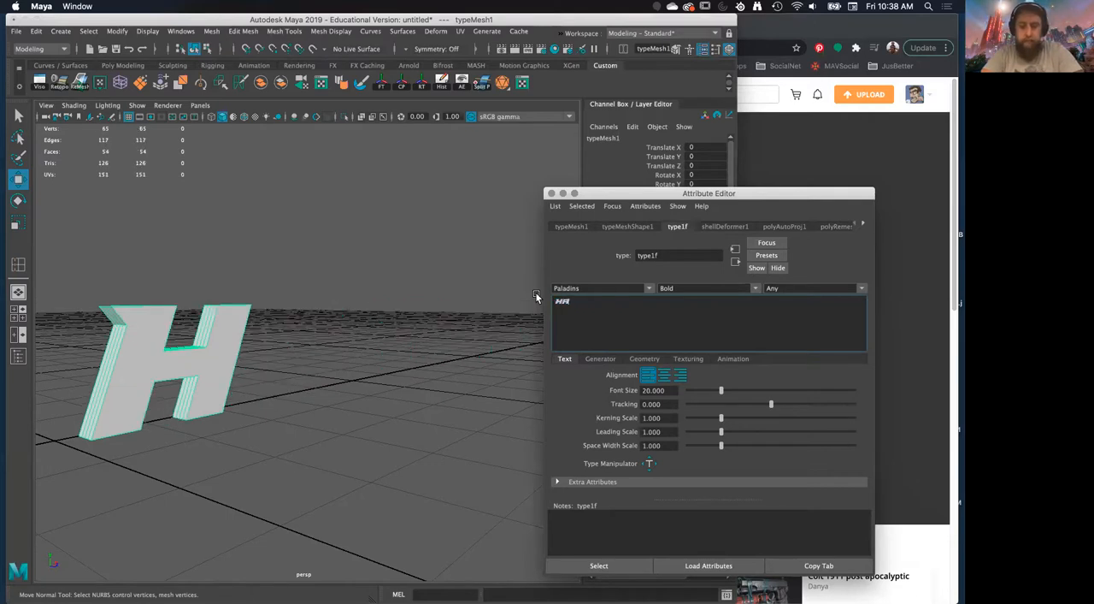
type("RV R")
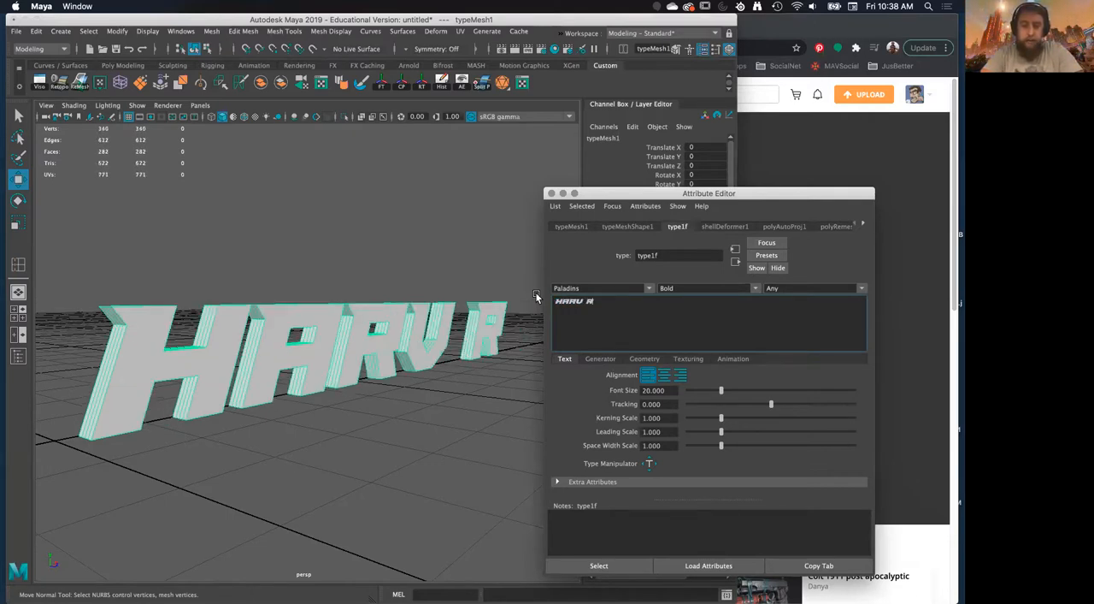
type("OCKS")
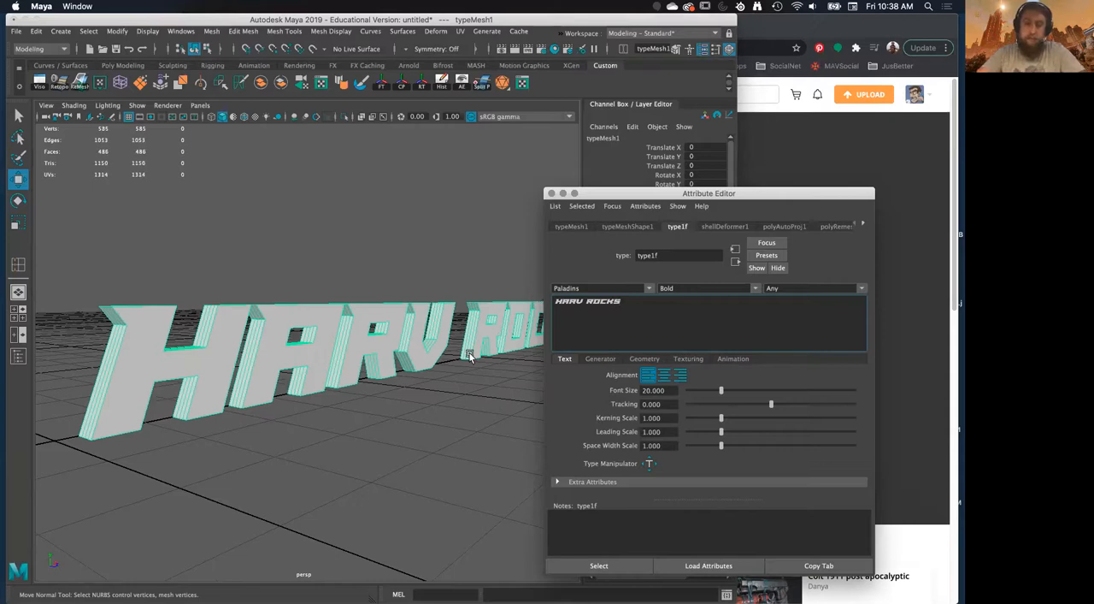
Set the text's font size to 19.245 and its tracking to 1.080
left_click_drag(407, 376, 379, 288, "alt")
scroll(374, 274, "down", 5)
scroll(384, 325, "up", 3)
left_click_drag(390, 356, 395, 347, "alt")
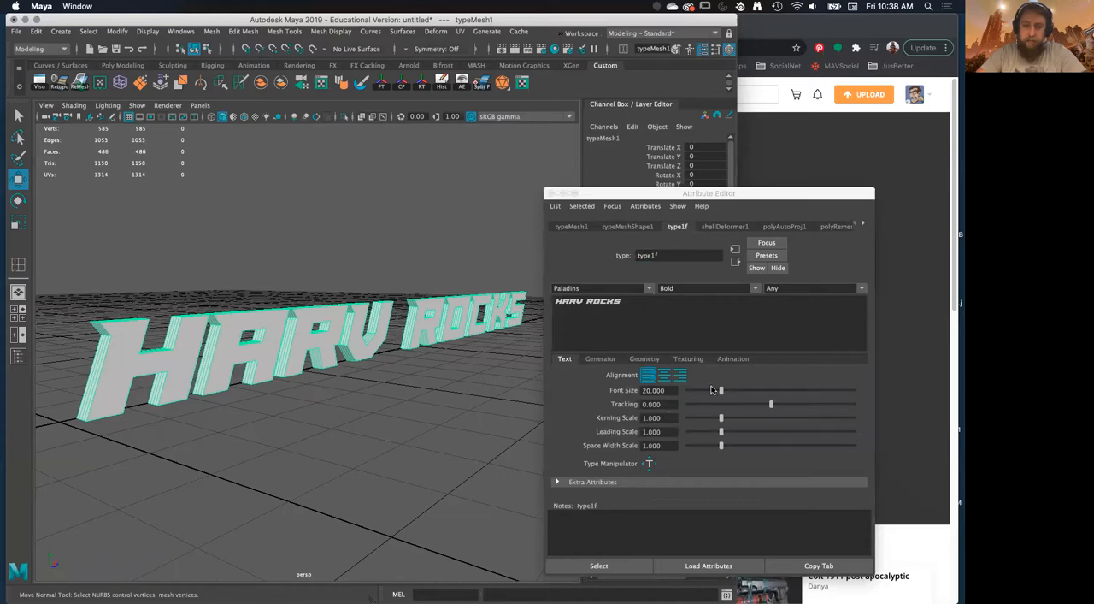
left_click_drag(721, 391, 780, 411)
left_click_drag(383, 418, 368, 413, "alt")
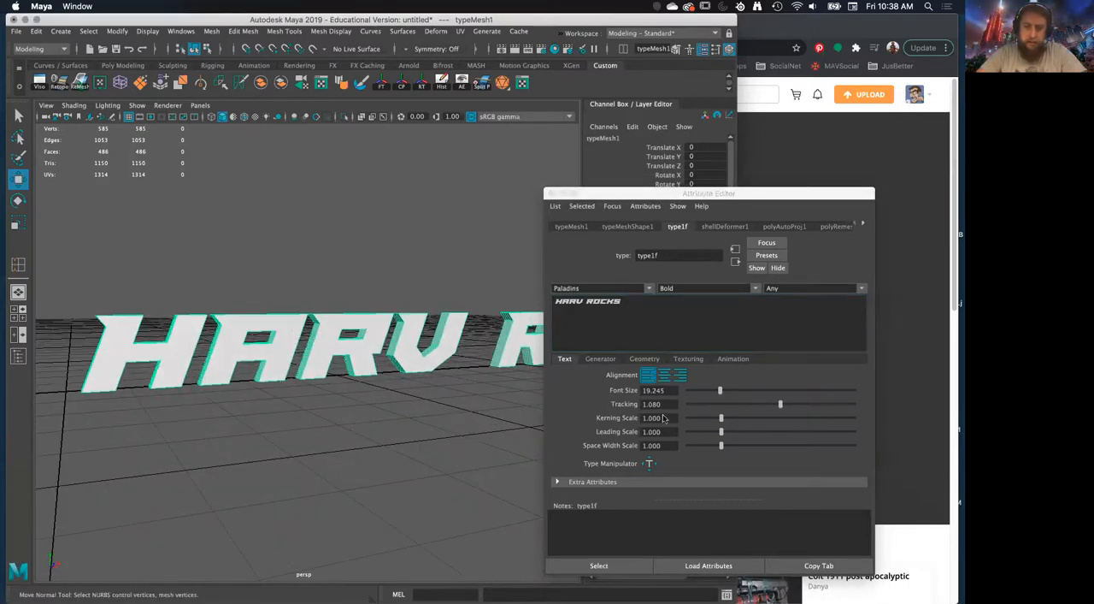
Try a kerning scale of 0.662 on the text, then undo and redo the last changes
left_click_drag(721, 419, 709, 419)
key("super+z")
left_click_drag(362, 434, 462, 406, "alt")
key("shift+z")
Complete the wording as a single full first name and set the kerning scale to 1
left_click(622, 322)
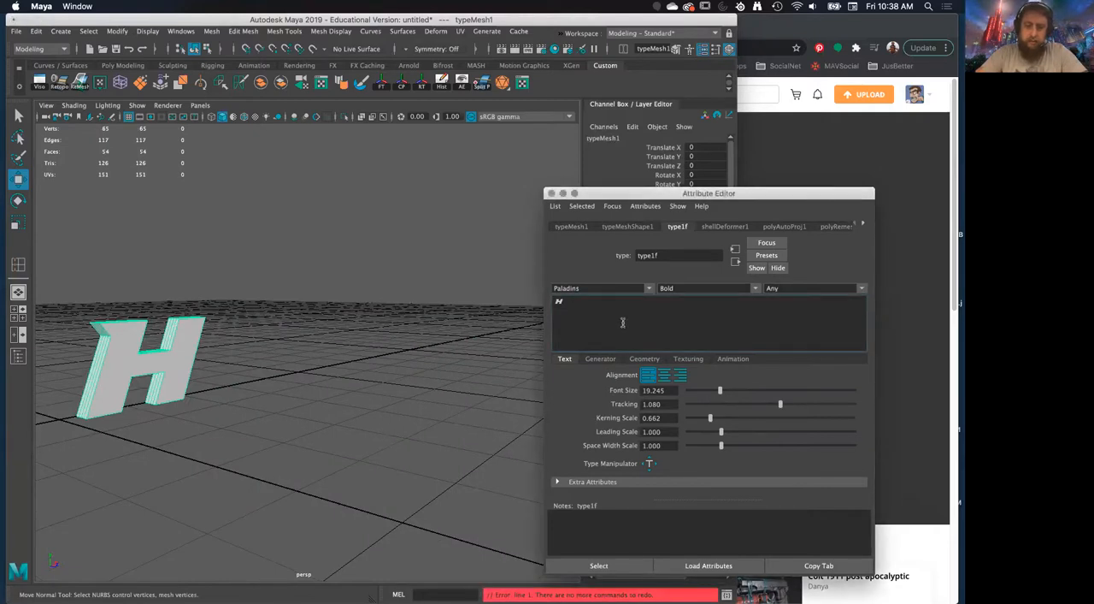
type("ARV")
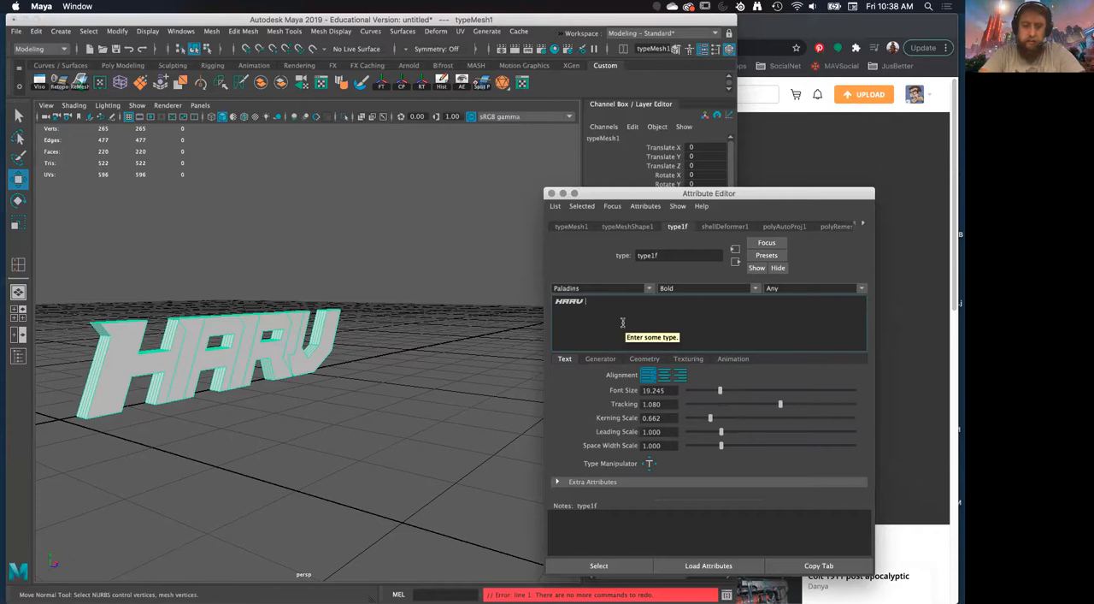
type("A")
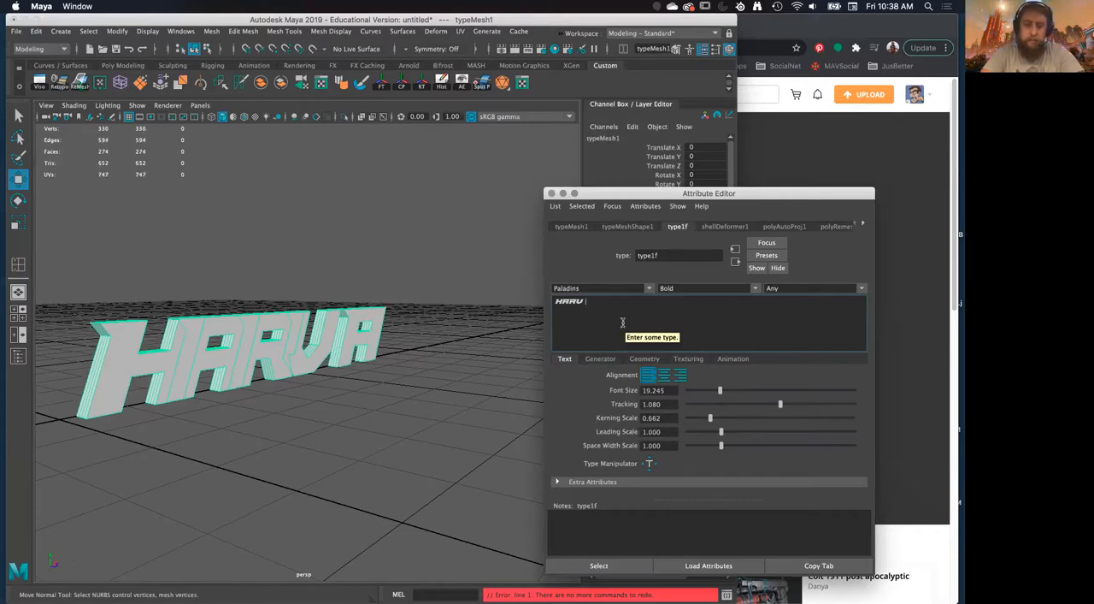
key("BackSpace")
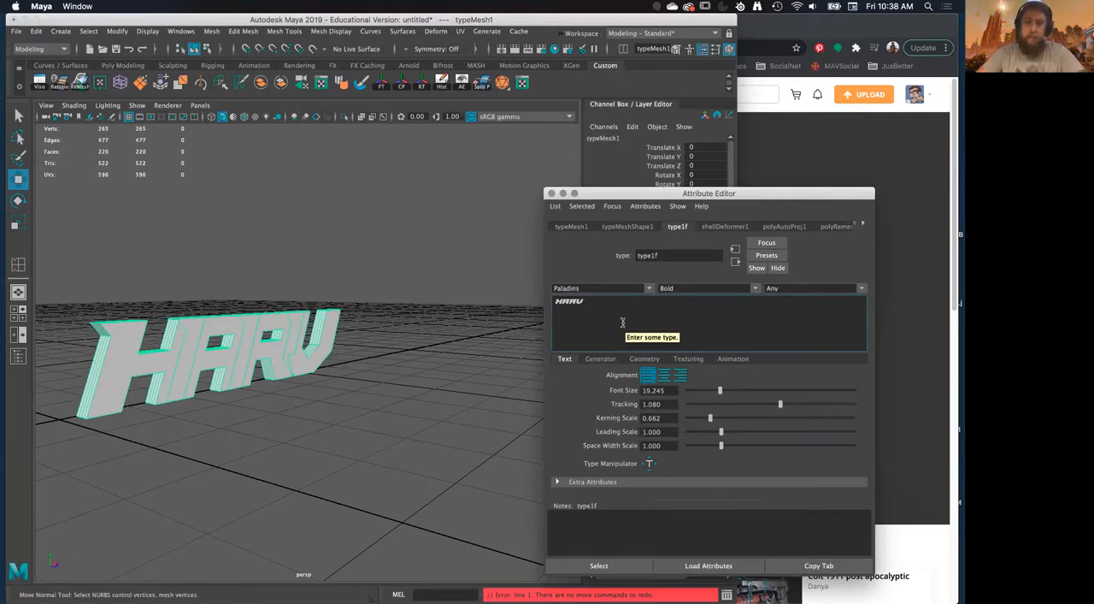
type("EY")
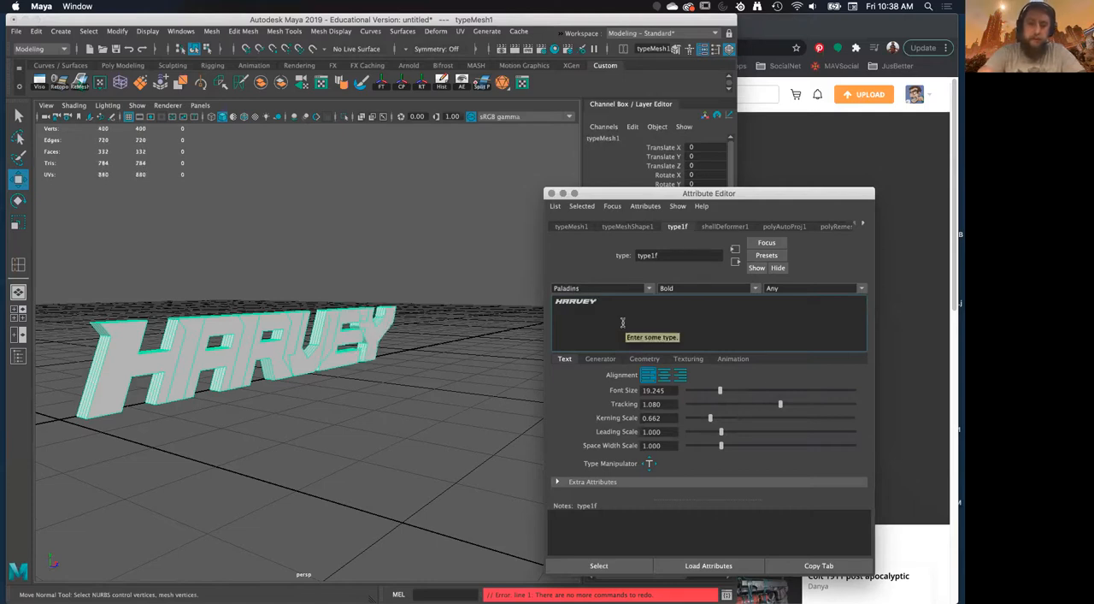
left_click_drag(714, 419, 722, 419)
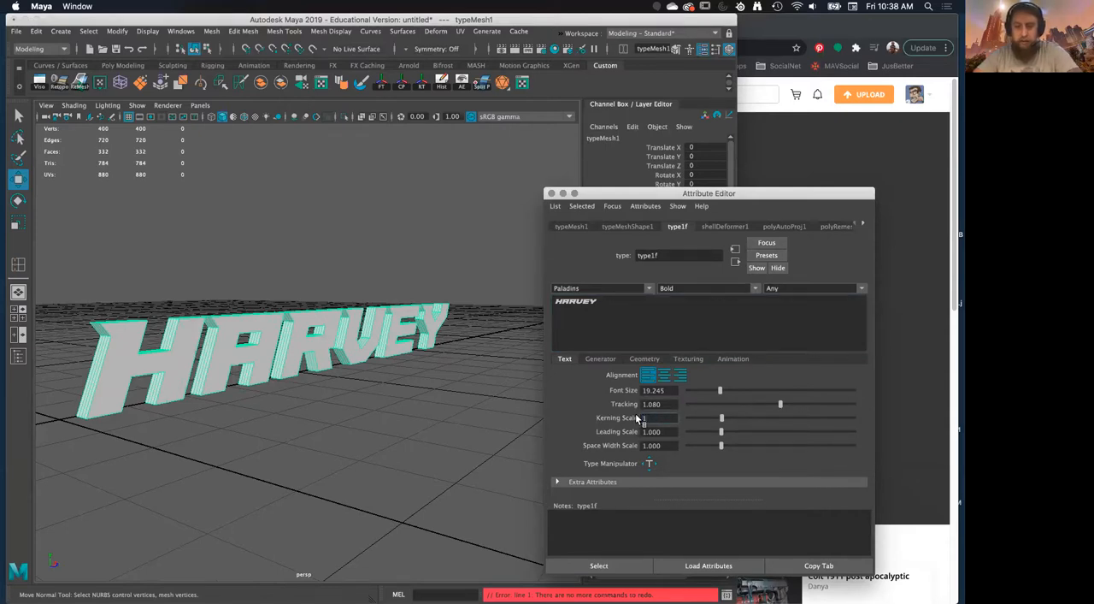
left_click_drag(398, 399, 344, 395, "alt")
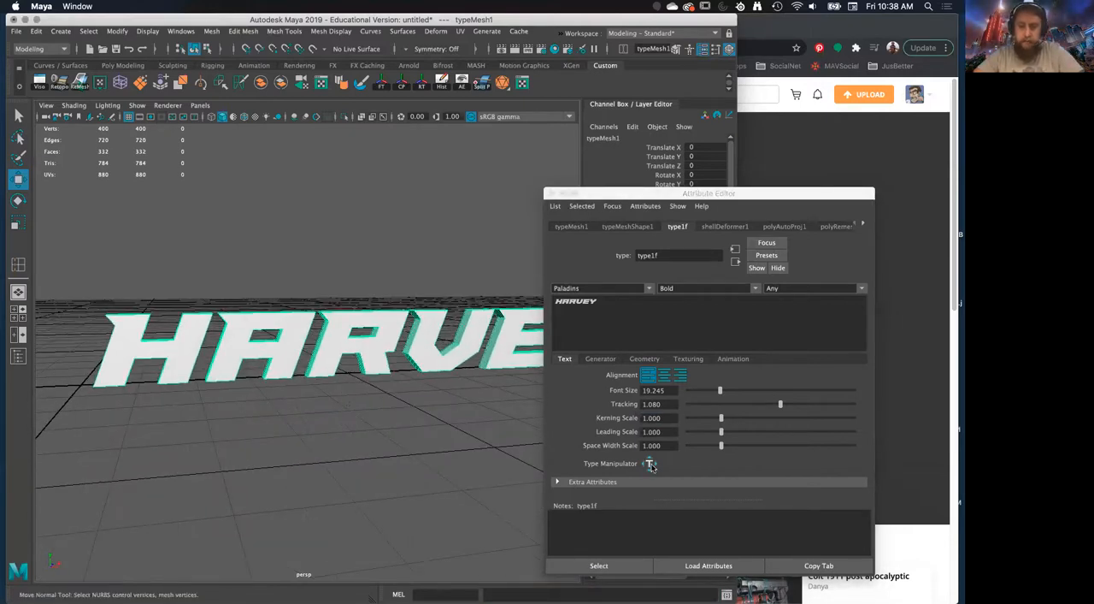
Show the type's geometry settings and set the extrude divisions to 2
left_click(601, 359)
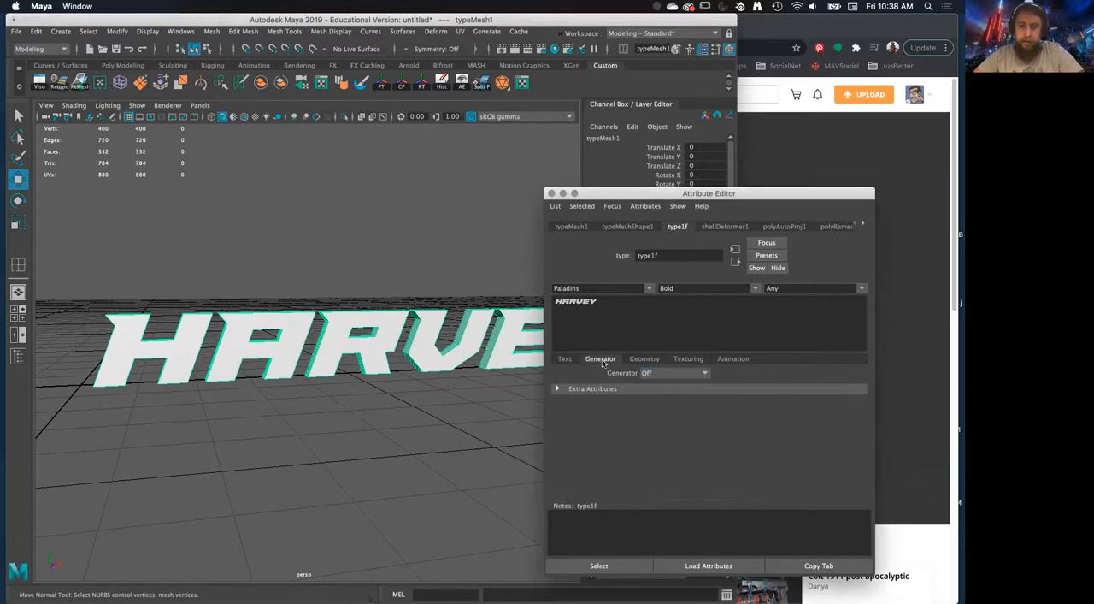
left_click_drag(374, 379, 376, 363, "alt")
left_click(641, 358)
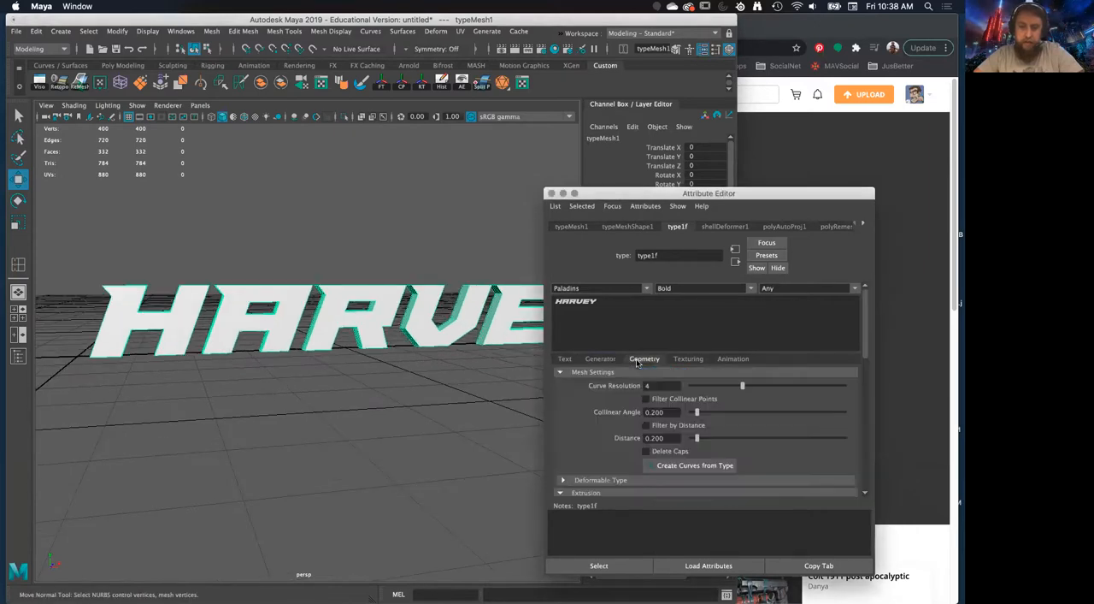
left_click_drag(291, 351, 530, 419, "alt")
scroll(631, 435, "down", 2)
scroll(630, 435, "down", 6)
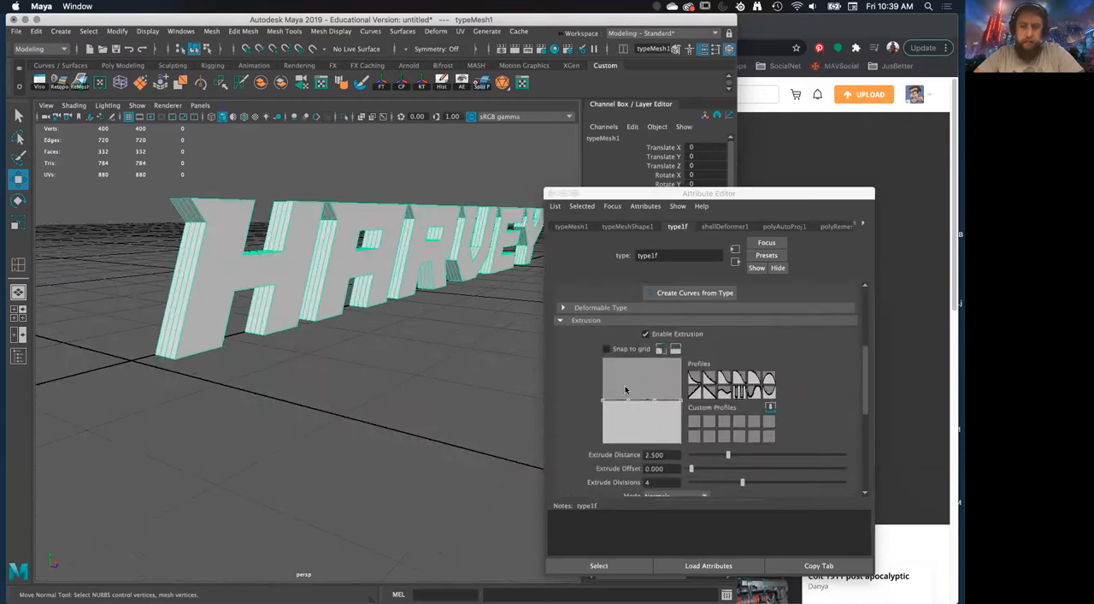
left_click_drag(357, 363, 406, 424, "alt")
left_click_drag(742, 482, 698, 487)
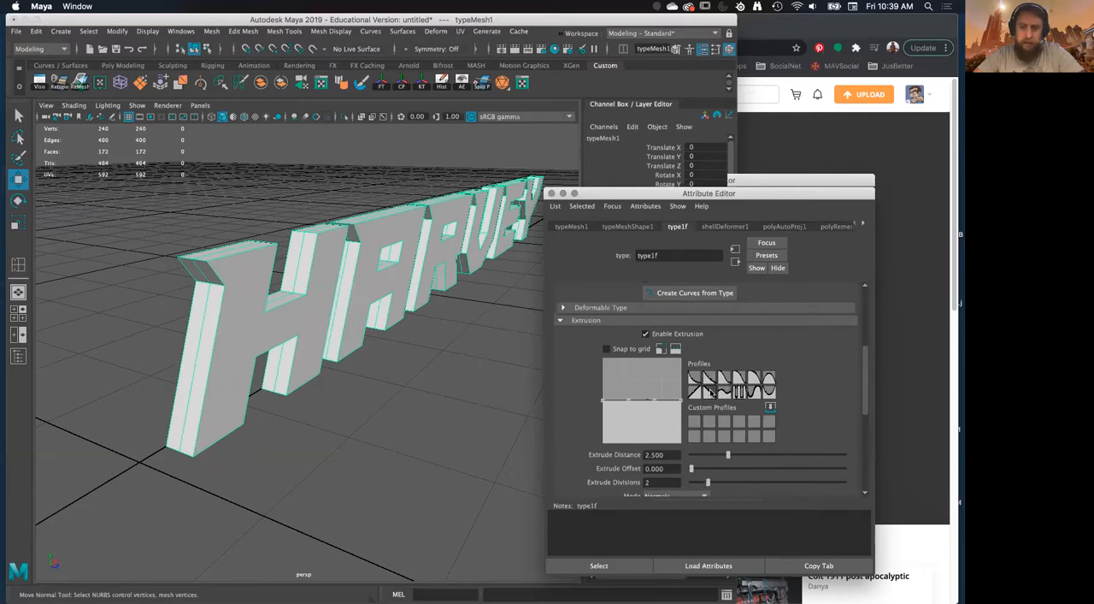
Give the text's extrusion a U-shaped profile curve, then switch the extrusion off and on again
left_click(712, 392)
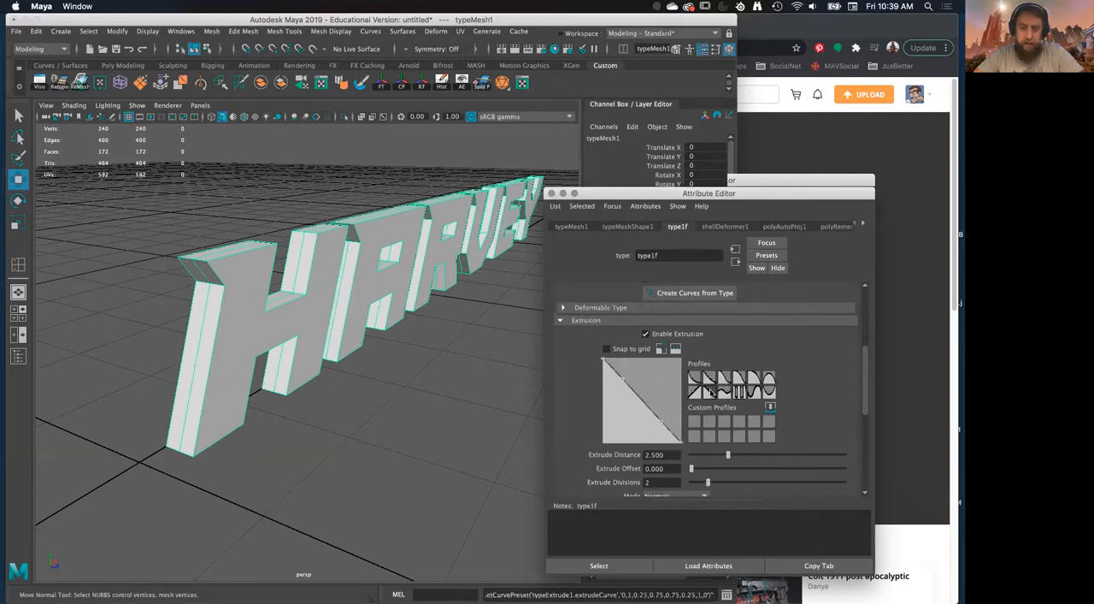
left_click_drag(463, 397, 428, 395, "alt")
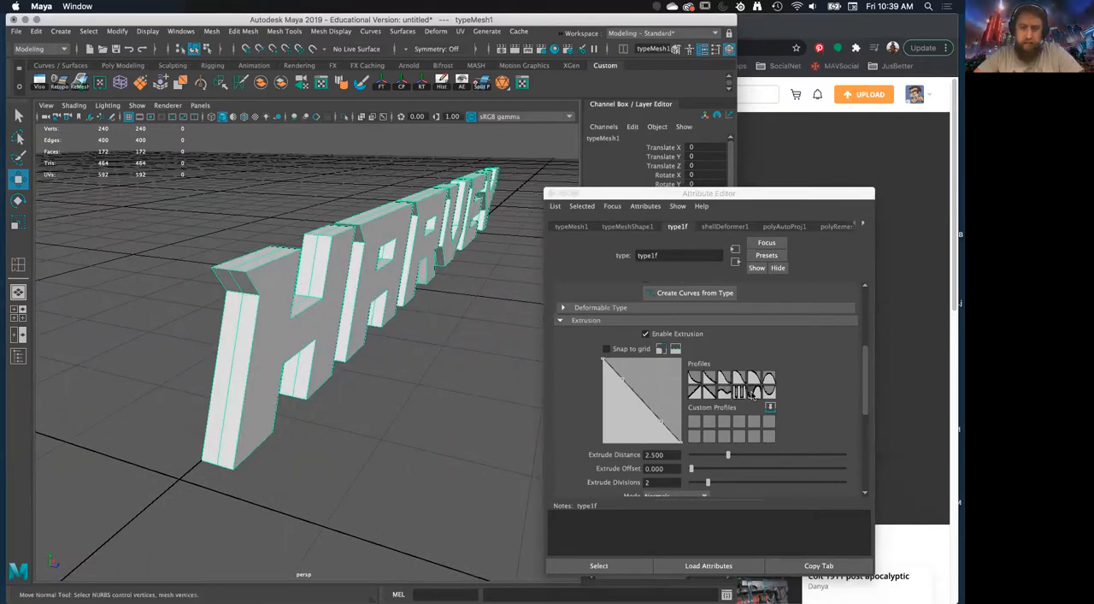
left_click(767, 395)
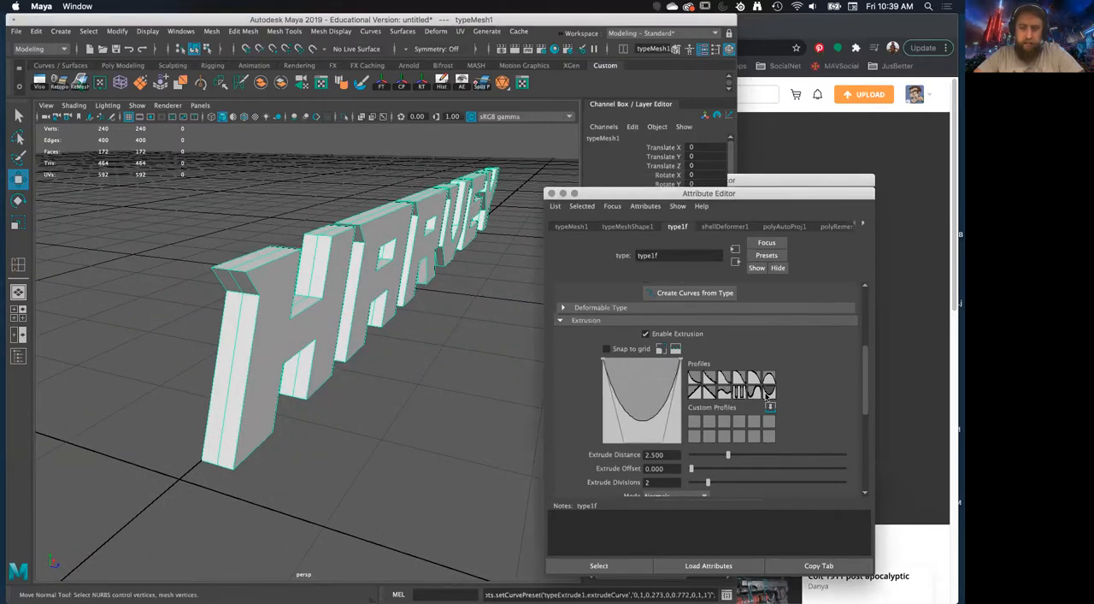
left_click_drag(410, 318, 645, 351, "alt")
left_click(646, 334)
left_click(647, 335)
left_click_drag(295, 299, 398, 342, "alt")
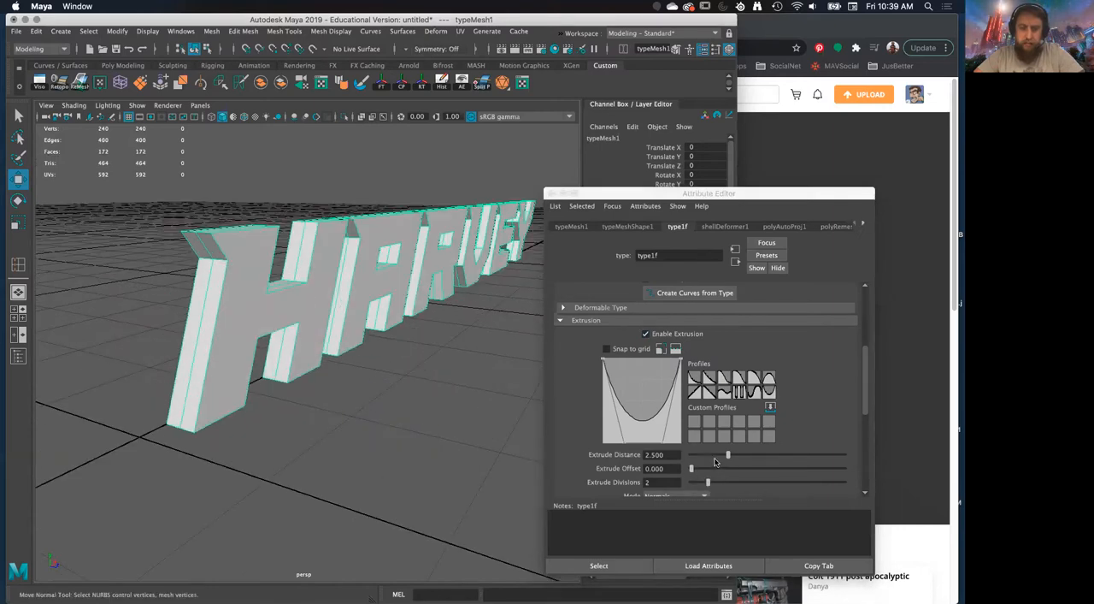
Set the text's extrude distance to 1.594 and enable its bevel
left_click_drag(728, 456, 712, 472)
scroll(727, 473, "down", 5)
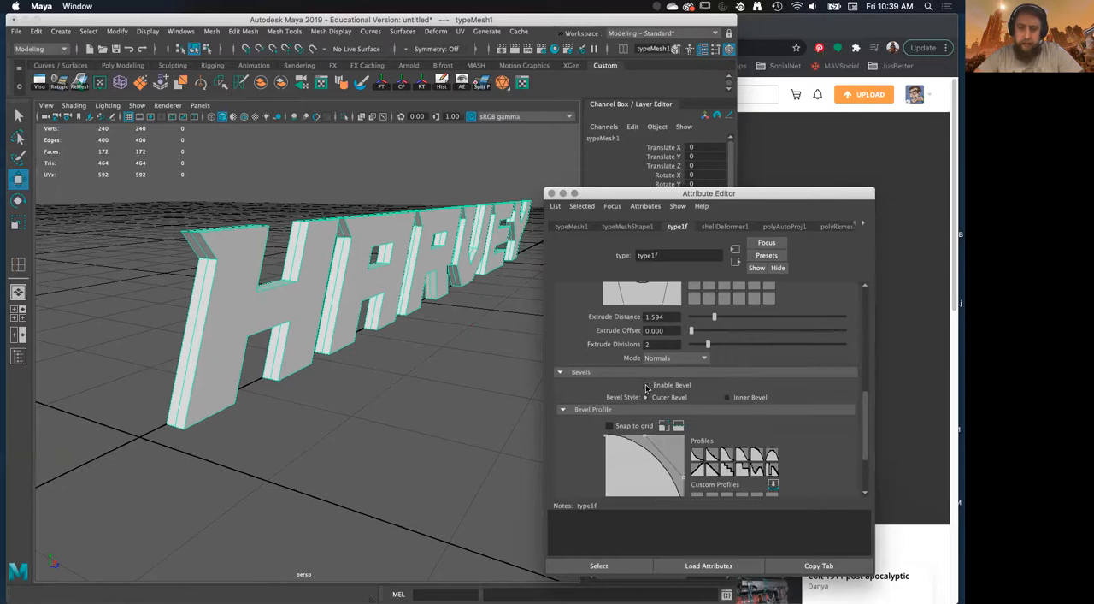
left_click(647, 385)
left_click_drag(356, 334, 366, 376, "alt")
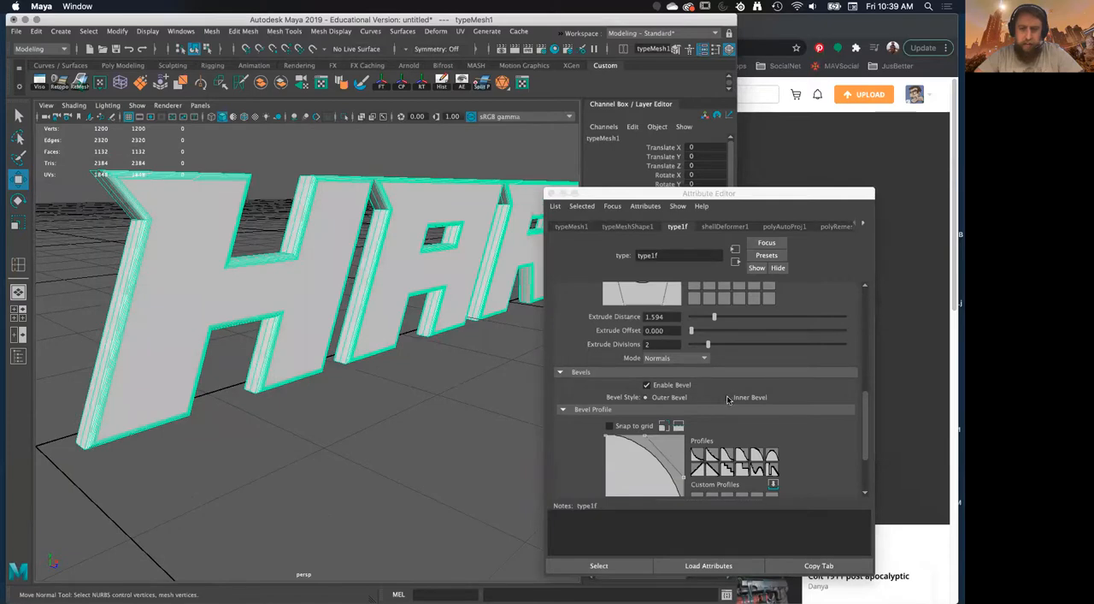
Try the inner bevel style on the text and inspect the letters' edges
left_click(728, 397)
left_click_drag(415, 350, 419, 397, "alt")
scroll(689, 427, "down", 2)
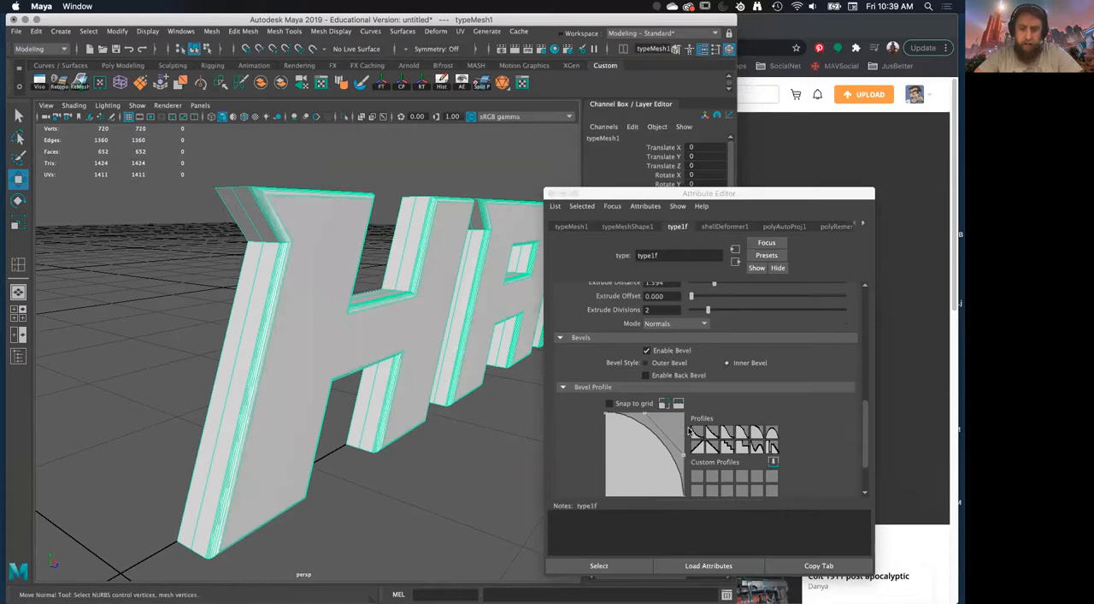
left_click_drag(513, 391, 496, 382, "alt")
scroll(505, 419, "up", 6)
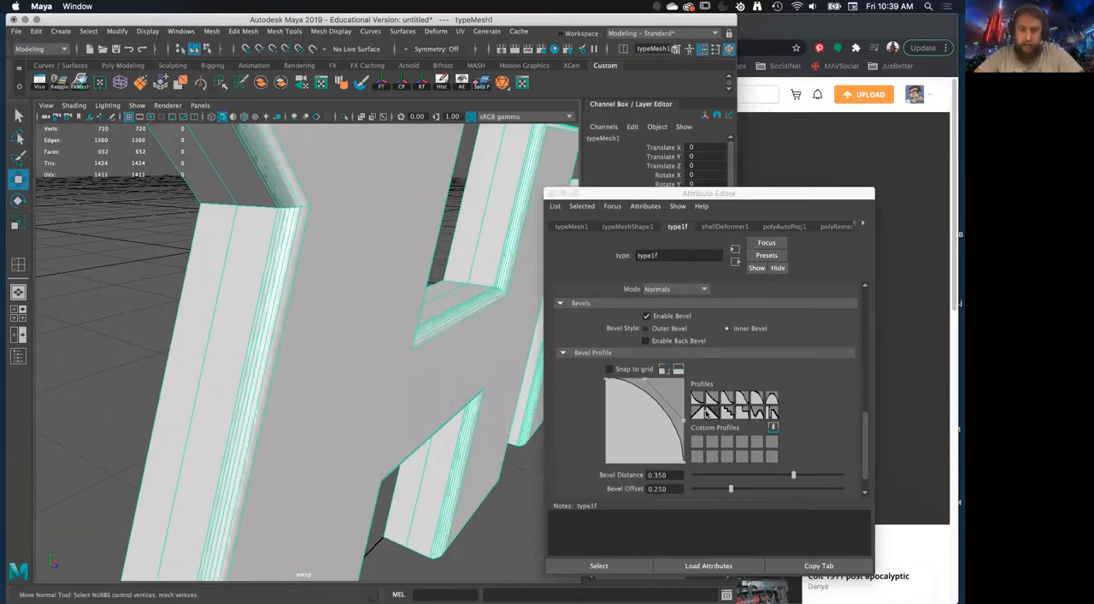
Give the text's bevel a straight diagonal profile
left_click(700, 413)
scroll(449, 389, "down", 3)
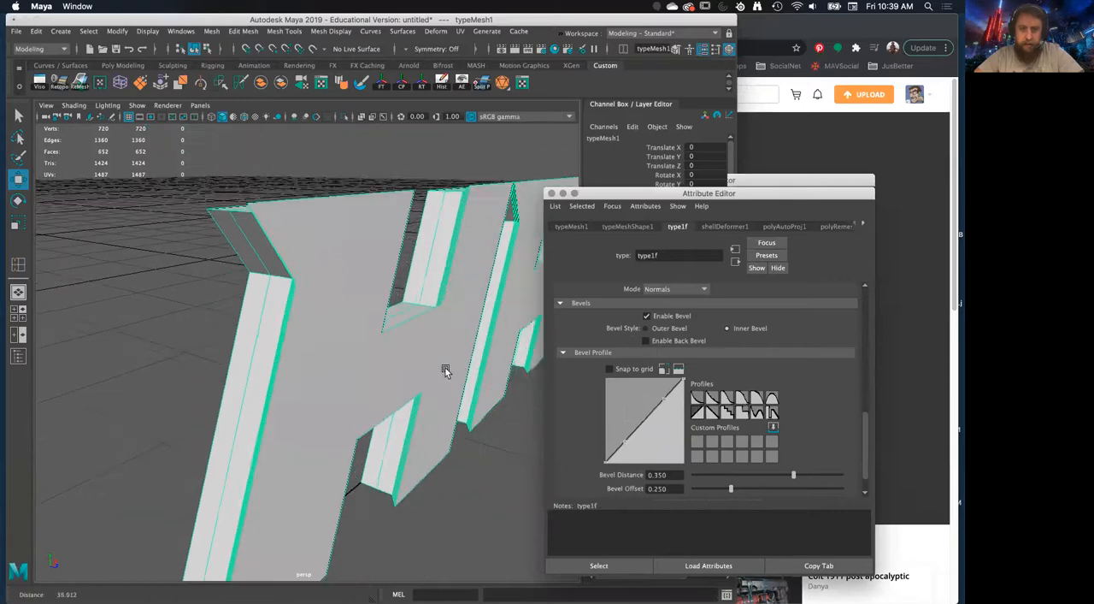
left_click_drag(453, 373, 368, 377, "alt")
Switch the text to the outer bevel style to compare it, then return to the inner style
left_click(646, 328)
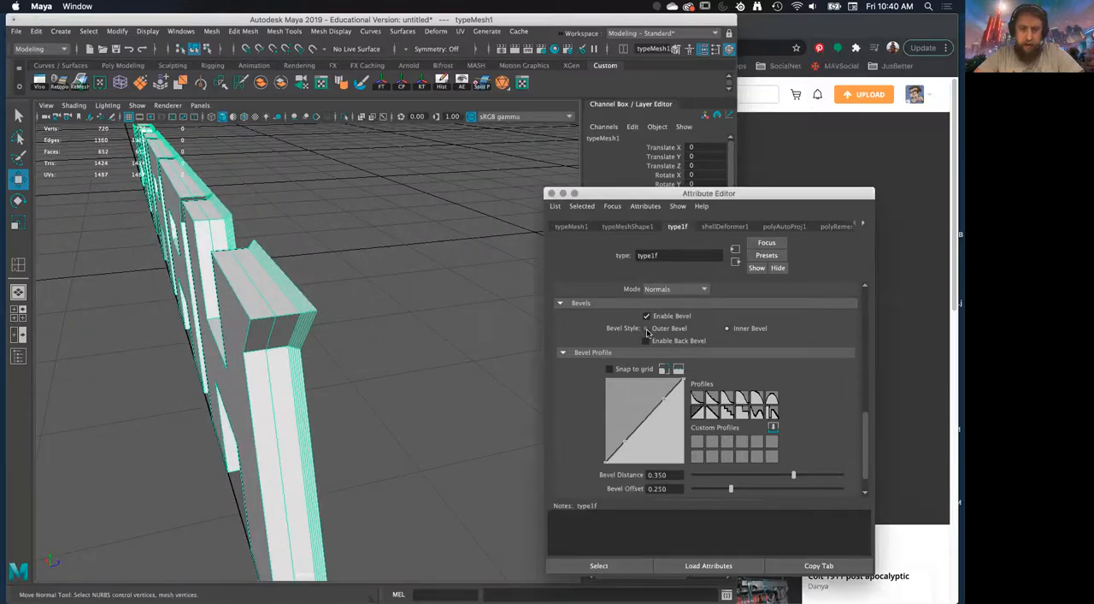
left_click_drag(448, 368, 319, 368, "alt")
right_click_drag(320, 369, 479, 403, "alt")
left_click_drag(479, 403, 617, 479, "alt")
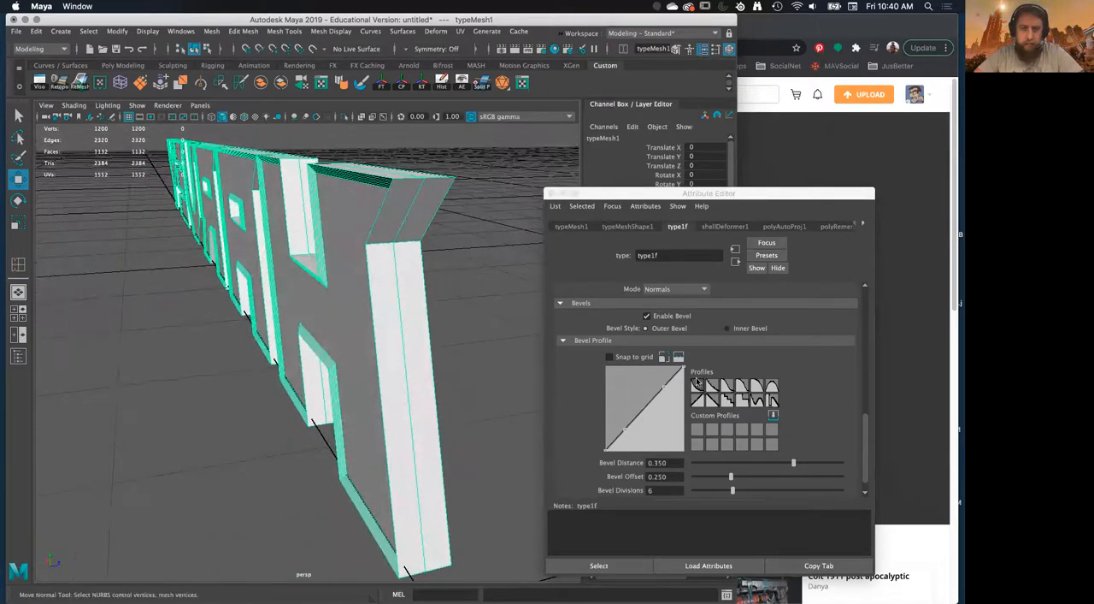
left_click(726, 329)
left_click_drag(423, 337, 376, 329, "alt")
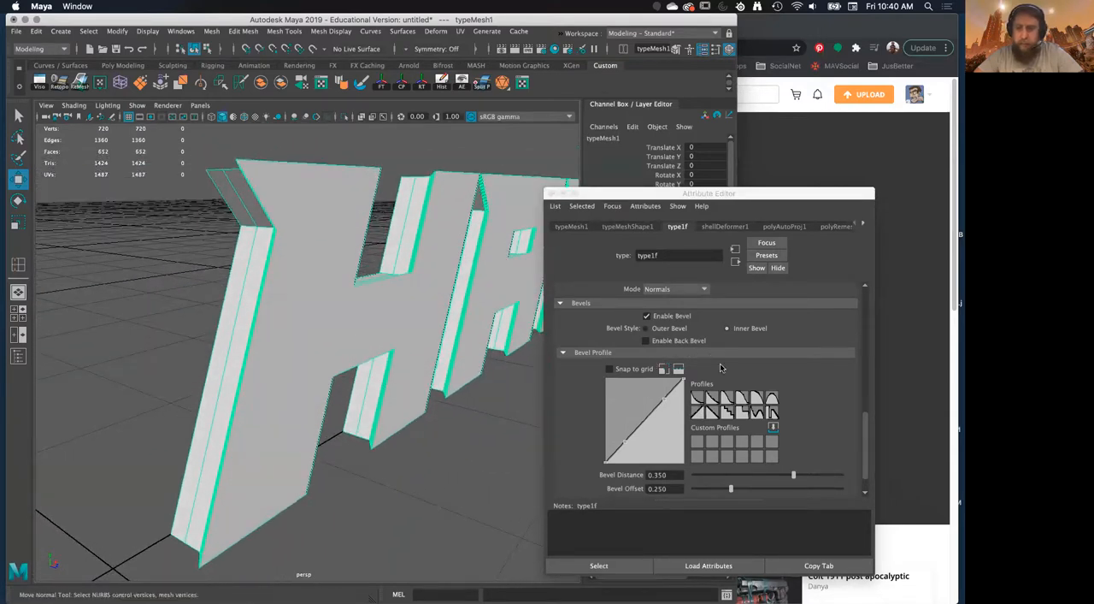
Reduce the text's bevel distance to 0.051 and its bevel offset to 0
scroll(720, 367, "down", 1)
left_click_drag(791, 443, 694, 458)
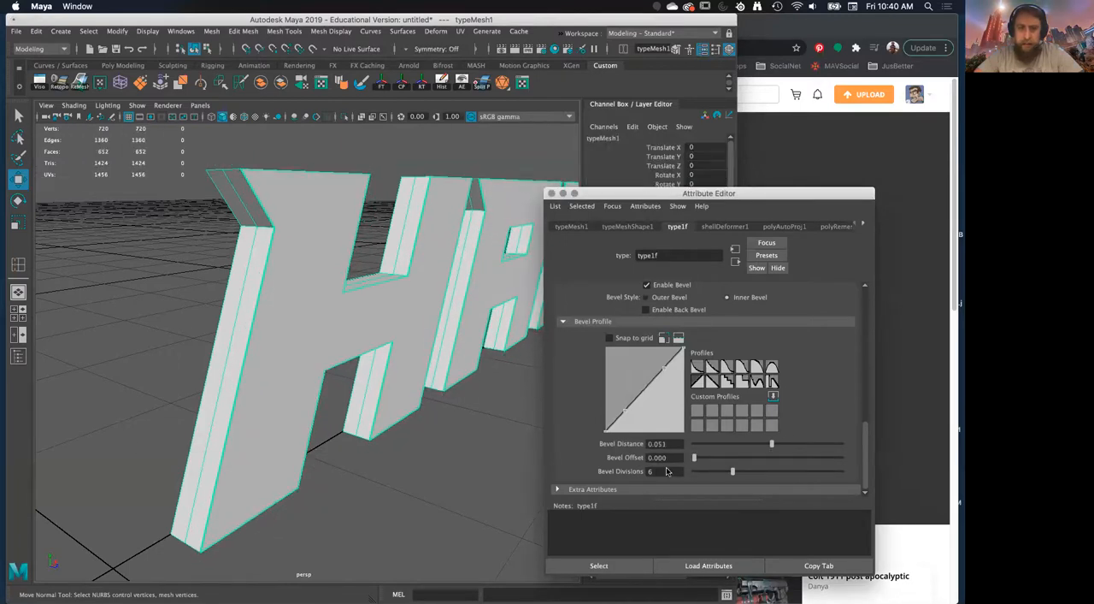
mouse_move(509, 415)
left_mouse_down("alt")
mouse_move(468, 391)
mouse_move(518, 403)
left_mouse_up("alt")
Set the text's bevel offset to 0.435, bevel divisions to 1 and bevel distance to 0.663
left_click_drag(695, 457, 757, 457)
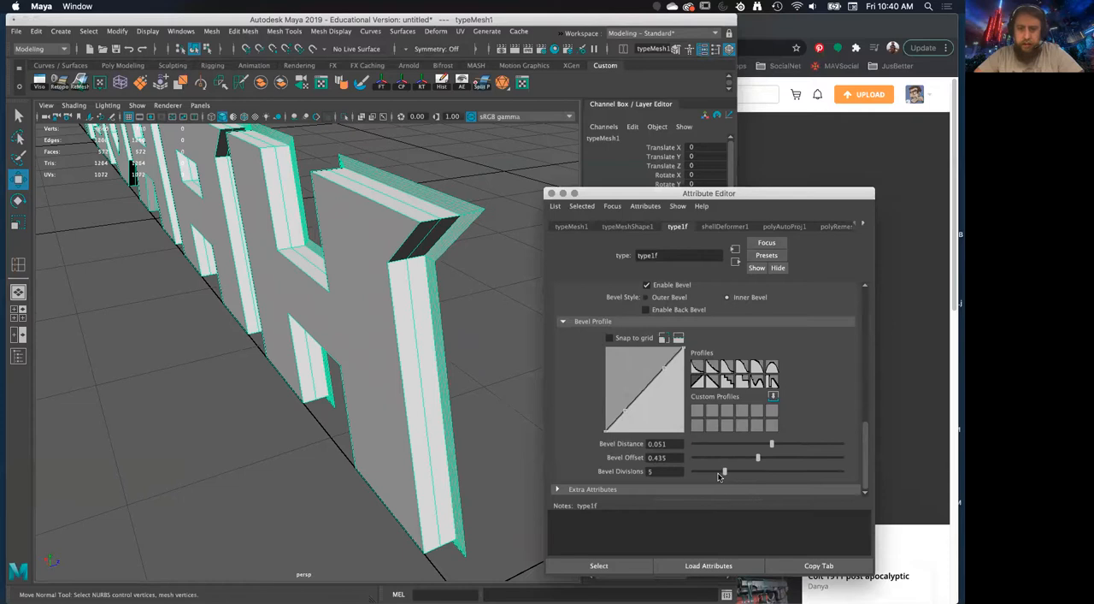
left_click(697, 473)
mouse_move(377, 340)
left_mouse_down("alt")
mouse_move(333, 327)
mouse_move(377, 338)
left_mouse_up("alt")
left_click_drag(773, 448, 816, 447)
left_click_drag(440, 384, 351, 380, "alt")
scroll(676, 354, "up", 3)
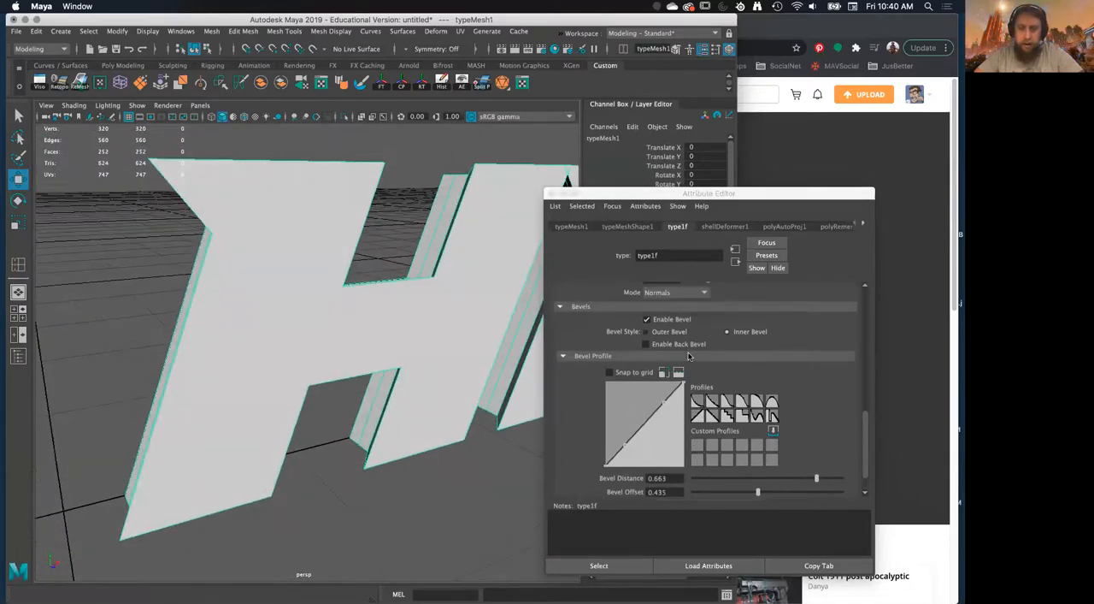
Use the outer bevel style for the text and set its bevel offset to 0.420
left_click(647, 368)
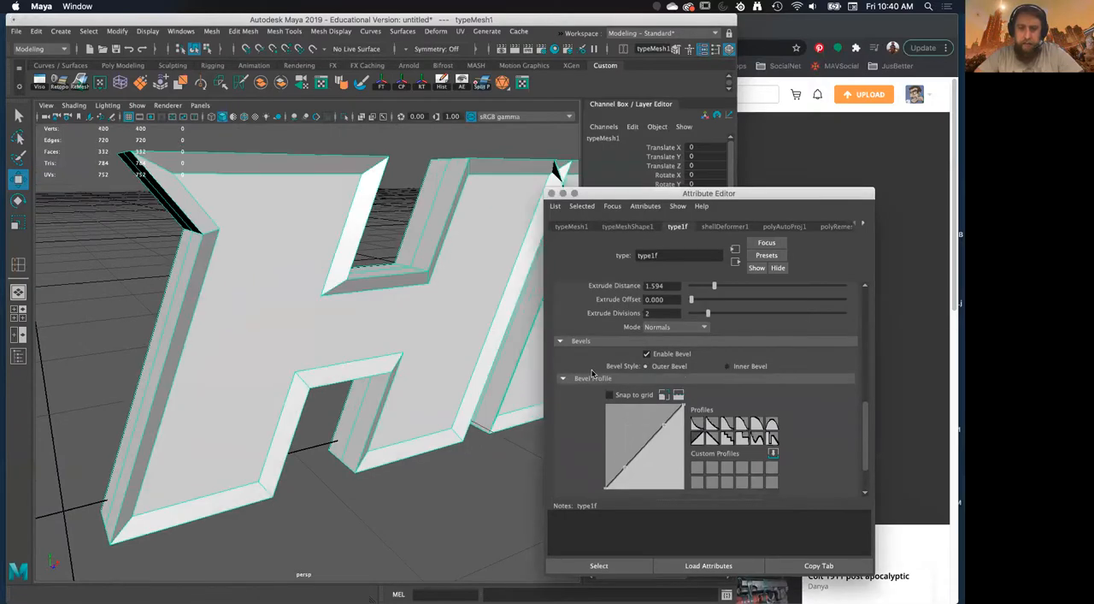
mouse_move(417, 370)
left_mouse_down("alt")
mouse_move(496, 376)
mouse_move(426, 373)
left_mouse_up("alt")
scroll(737, 473, "down", 3)
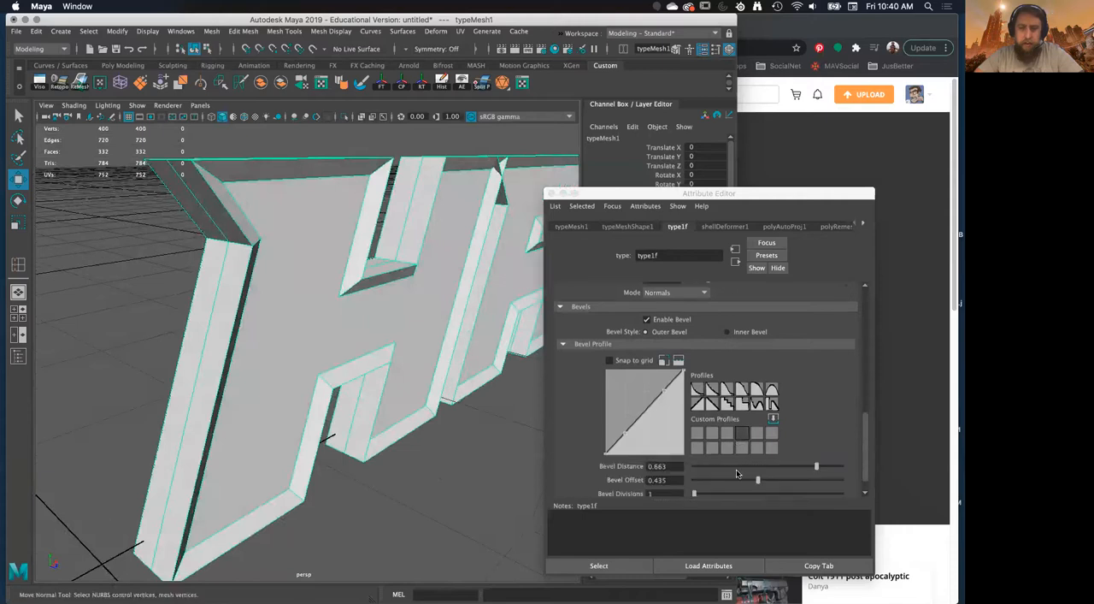
left_click_drag(758, 456, 676, 461)
left_click_drag(741, 461, 755, 459)
left_click_drag(287, 352, 381, 312, "alt")
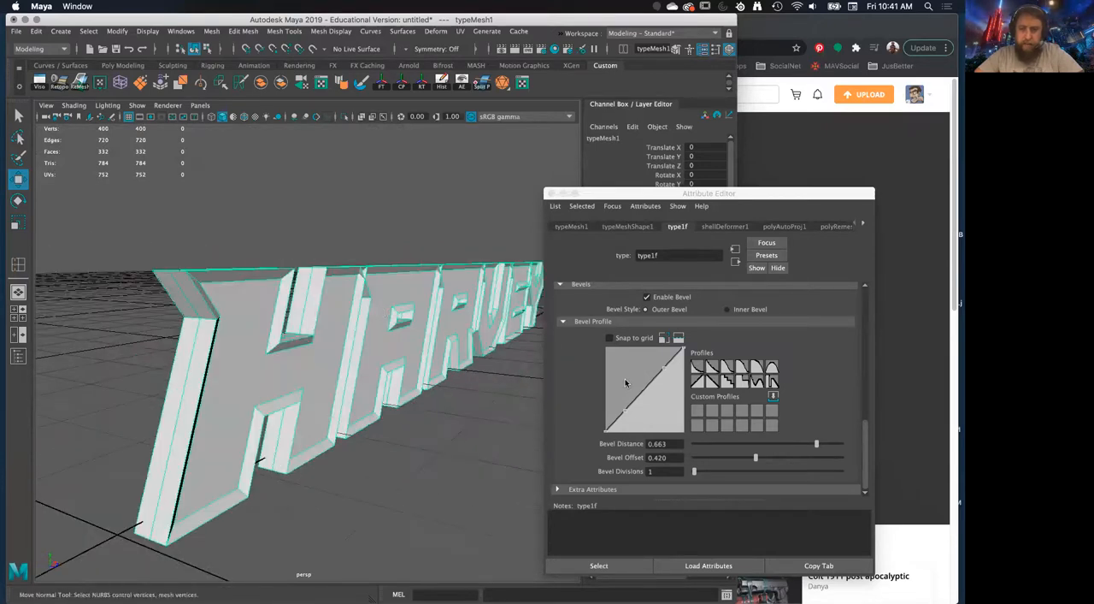
Examine the bevelled text from several angles, both deselected and selected, with its type settings shown
scroll(576, 458, "up", 4)
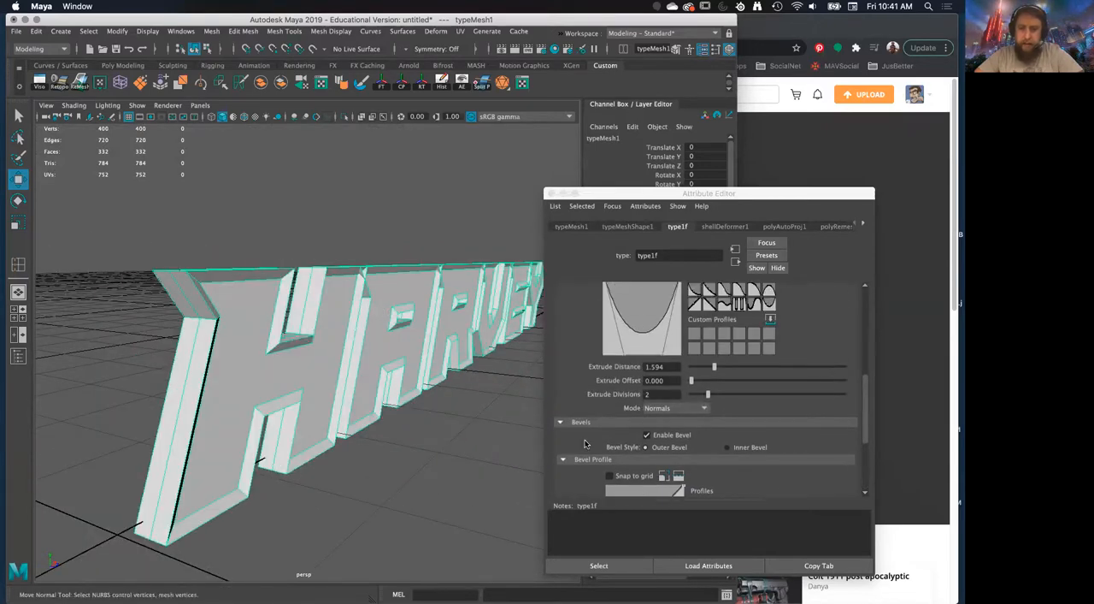
scroll(585, 443, "up", 2)
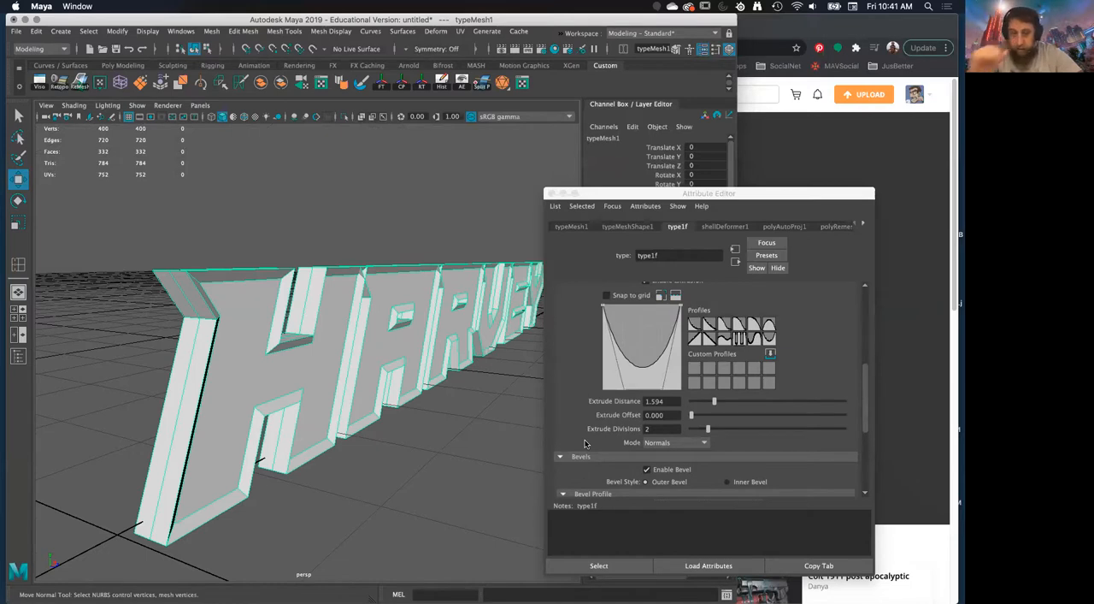
scroll(685, 345, "up", 8)
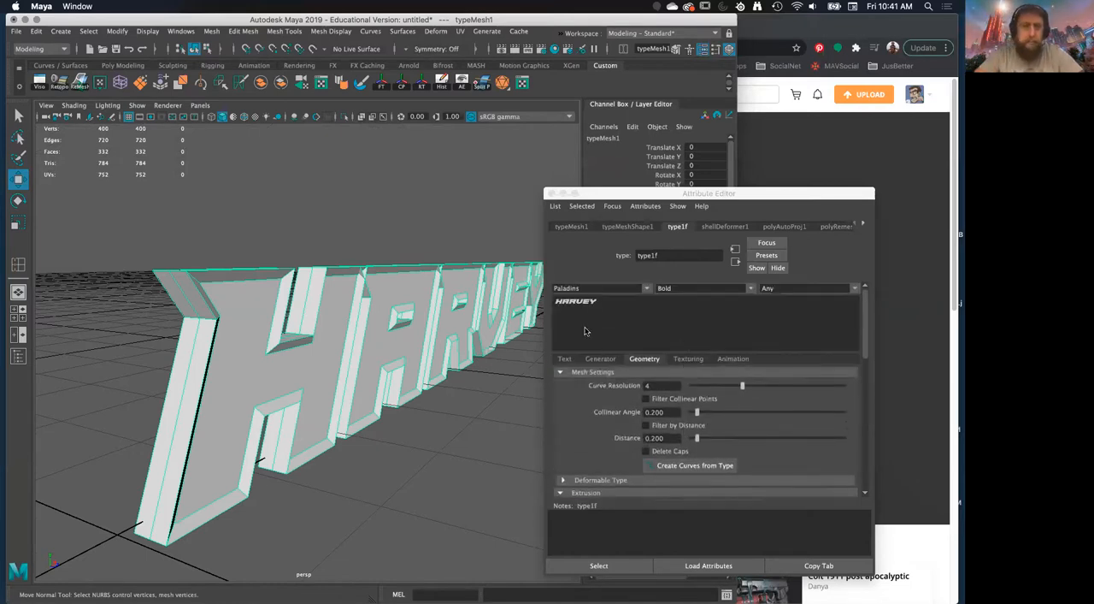
left_click(287, 217)
left_click_drag(353, 305, 302, 310, "alt")
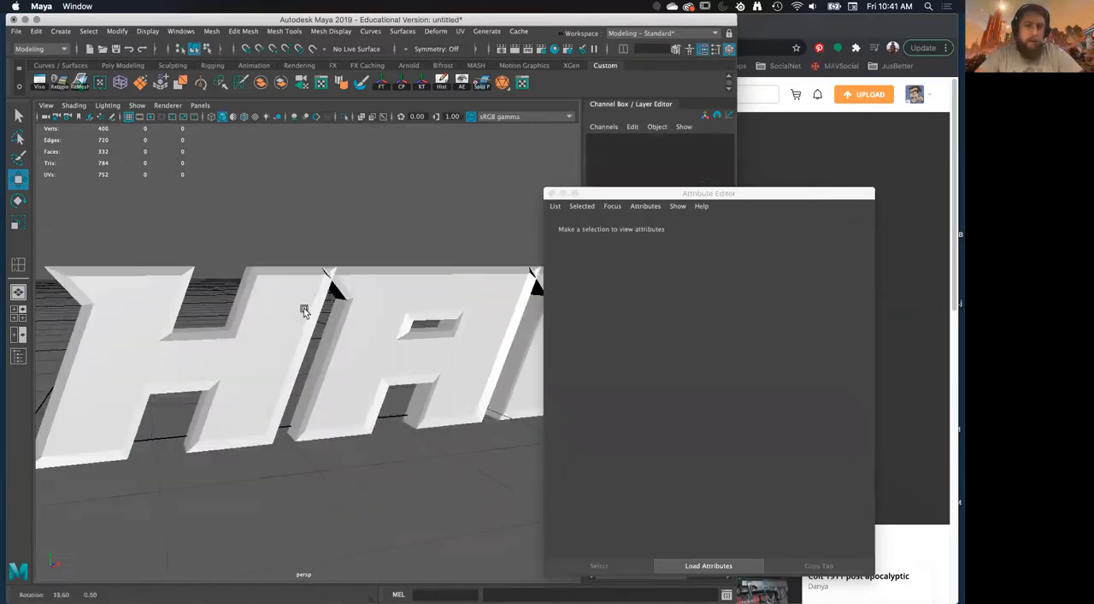
scroll(359, 295, "down", 5)
left_click_drag(414, 269, 455, 280, "alt")
left_click(323, 338)
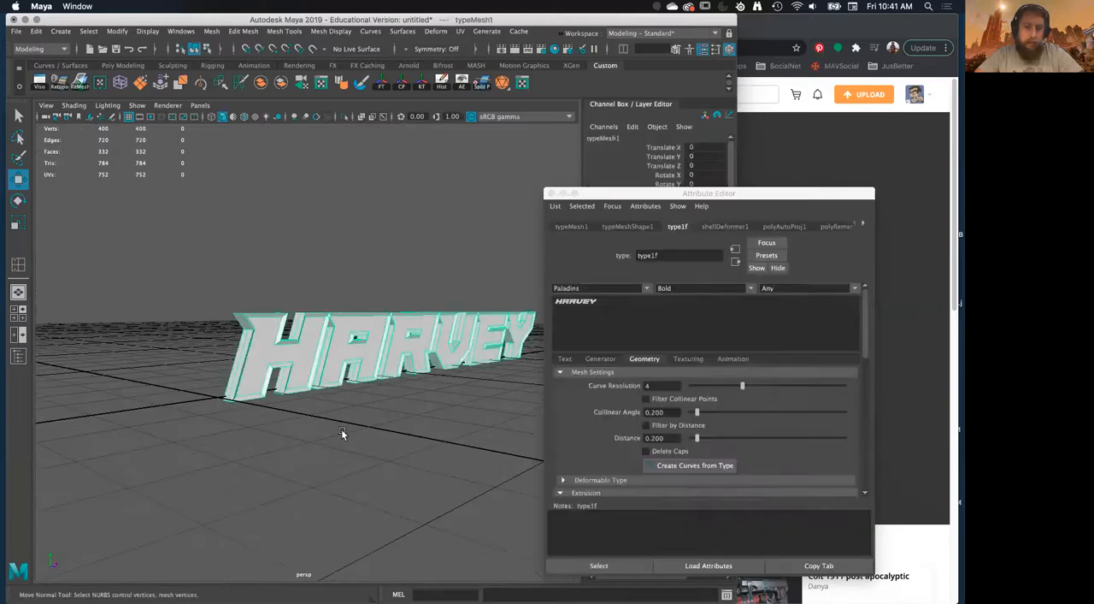
scroll(339, 427, "up", 5)
left_click_drag(293, 396, 523, 193, "alt")
scroll(320, 383, "down", 5)
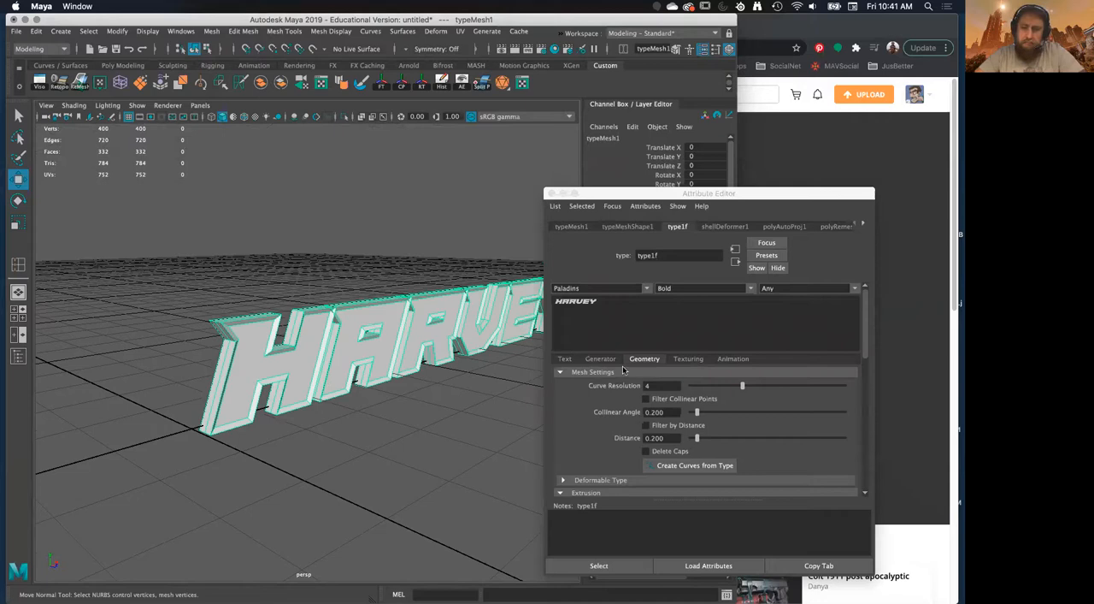
Show the type's text settings and set the tracking to 10
left_click(625, 227)
left_click(587, 227)
left_click(684, 227)
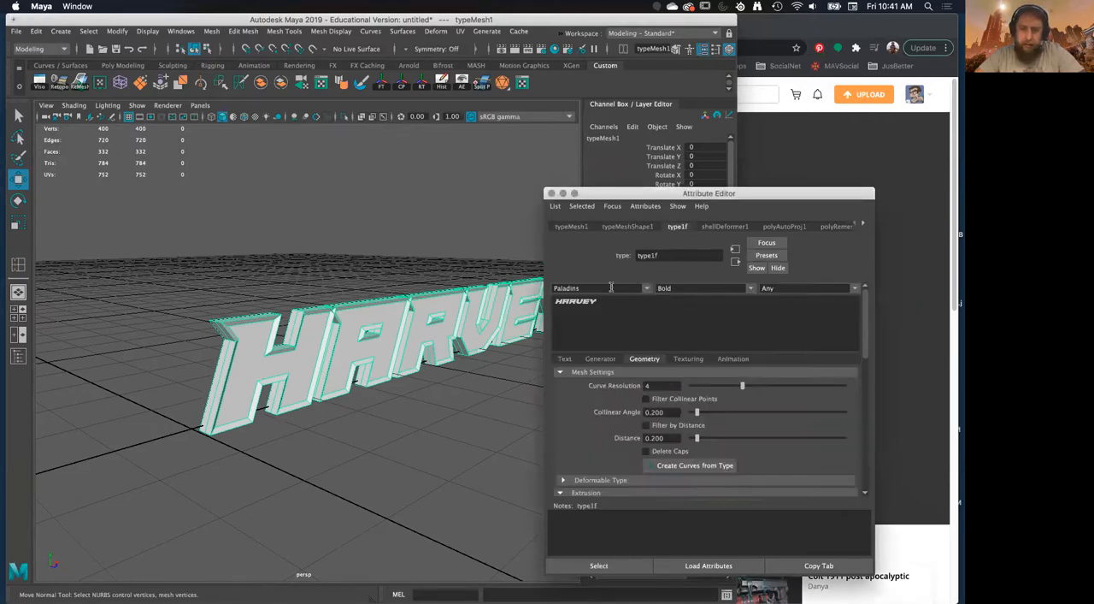
left_click(566, 359)
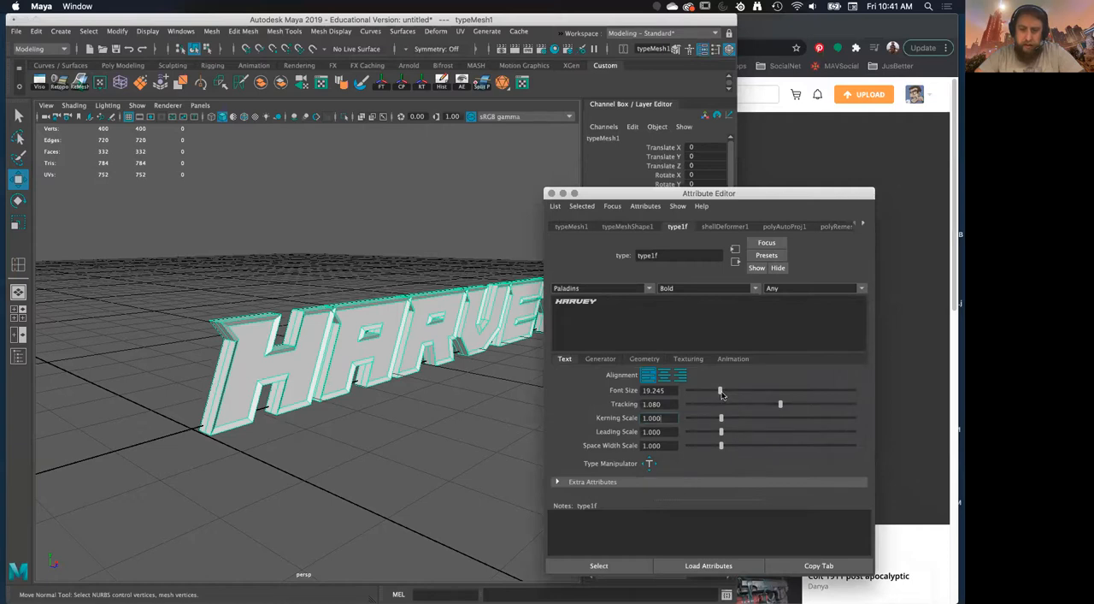
left_click_drag(781, 407, 933, 407)
Close the attribute settings and delete the text mesh's construction history
left_click_drag(364, 414, 408, 418, "alt")
right_click_drag(348, 416, 404, 398, "alt")
left_click_drag(405, 376, 361, 342, "alt")
middle_click_drag(292, 323, 370, 342, "alt")
right_click_drag(345, 377, 378, 375, "alt")
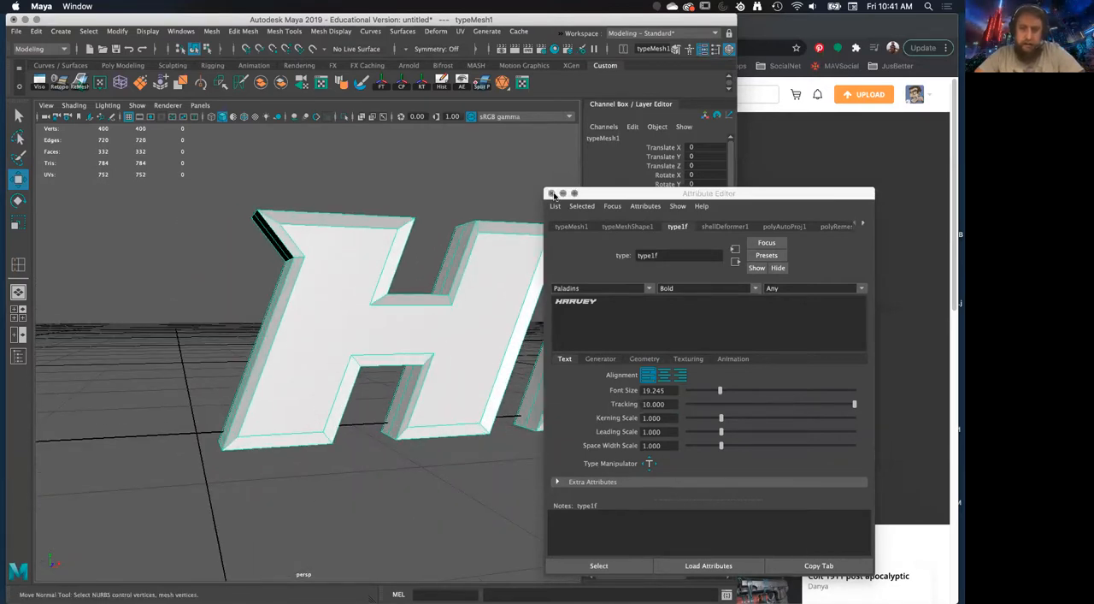
left_click(553, 195)
left_click_drag(469, 325, 425, 344, "alt")
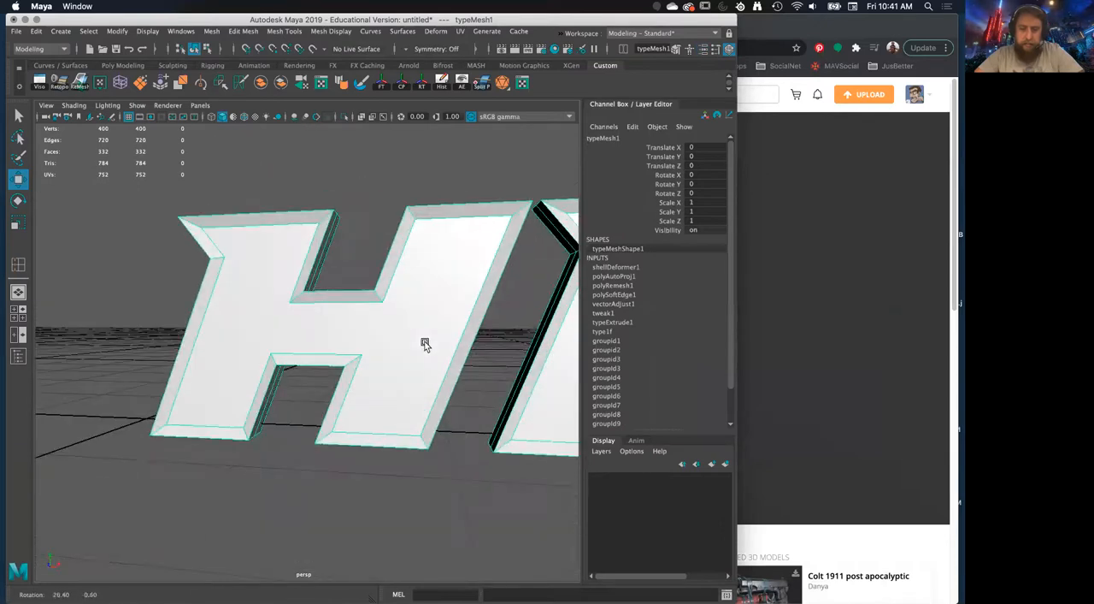
middle_click_drag(331, 285, 383, 298, "alt")
left_click_drag(394, 233, 406, 274, "alt")
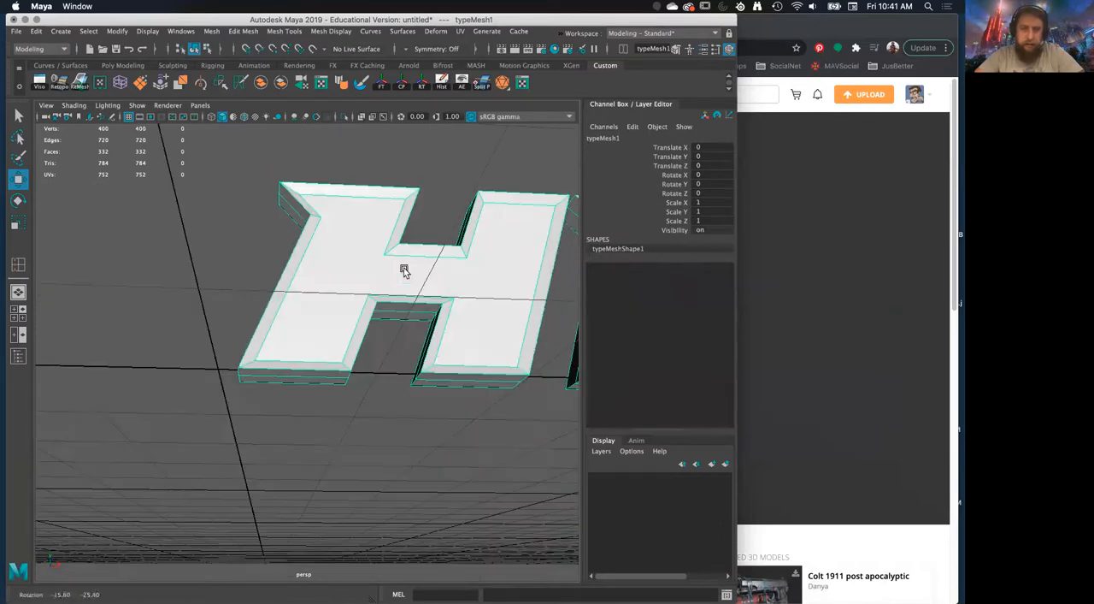
Try to cut an edge between the inner corners of the H's front face with Multi-Cut, and cancel it
right_click_drag(330, 286, 361, 288, "alt")
left_click_drag(376, 338, 367, 316, "alt")
right_click_drag(368, 309, 342, 324, "shift")
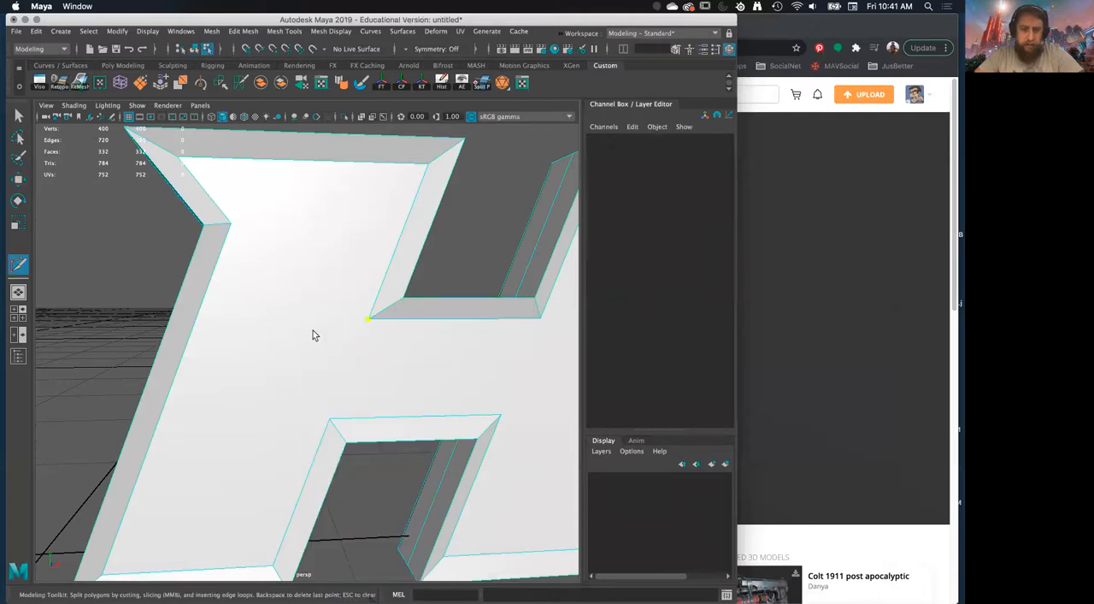
left_click(331, 418)
mouse_move(288, 444)
right_mouse_down("alt")
mouse_move(262, 401)
mouse_move(268, 437)
right_mouse_up("alt")
key("ctrl+z")
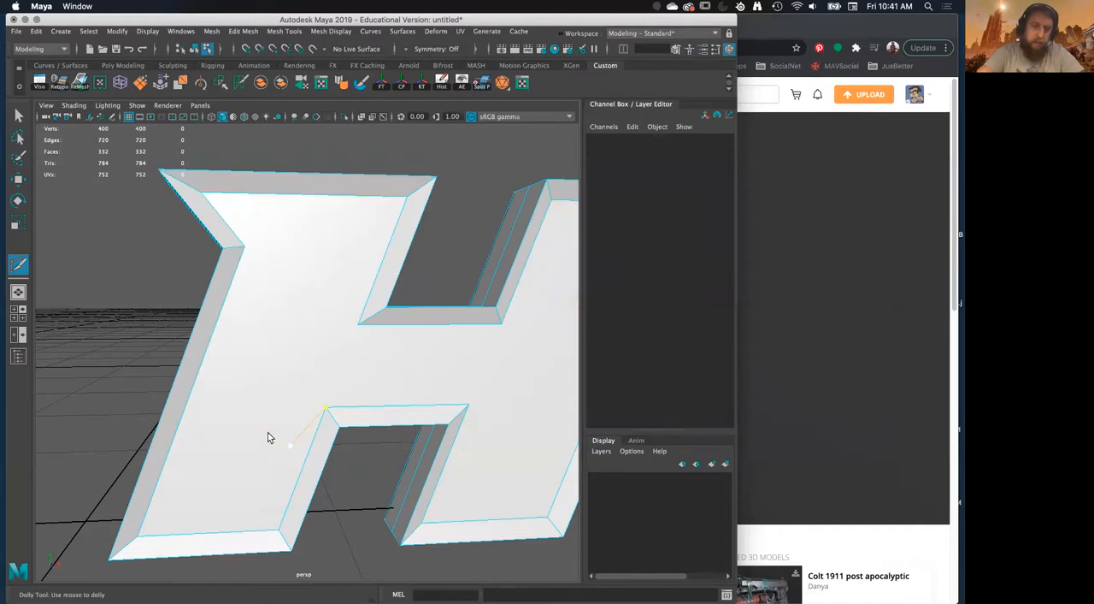
key("ctrl+z")
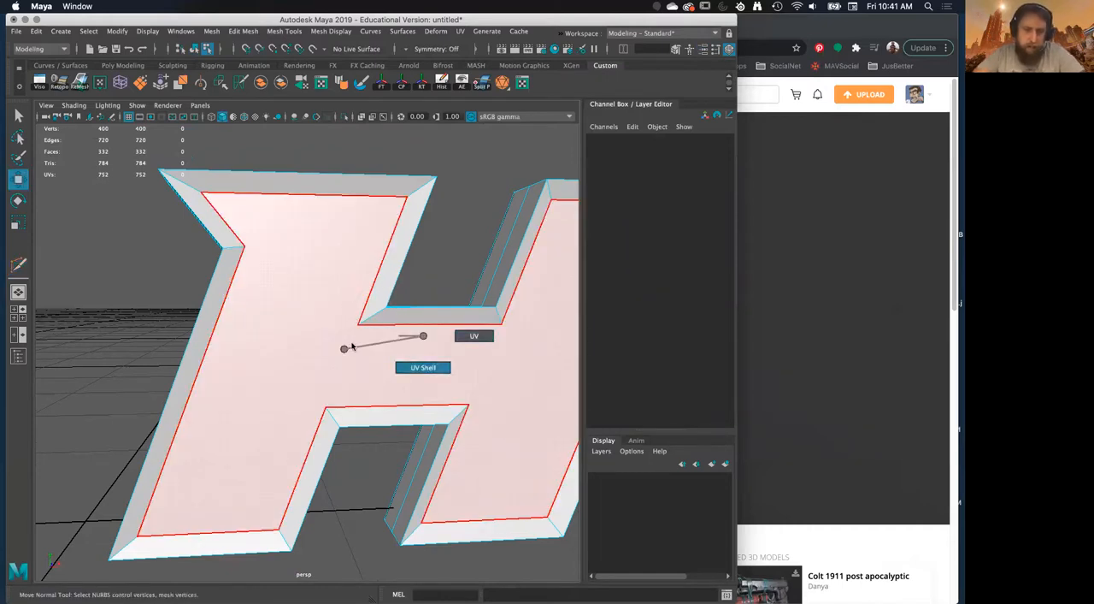
Triangulate the large front face of each letter, one letter at a time
right_click_drag(342, 348, 344, 347)
right_click_drag(340, 275, 395, 258)
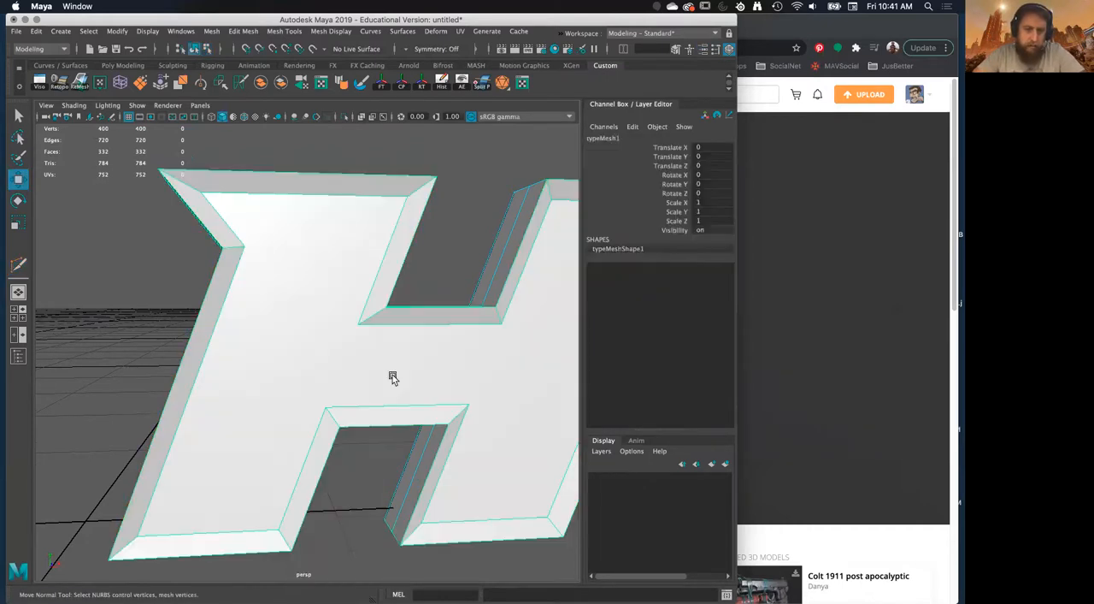
middle_click_drag(432, 278, 322, 282, "alt")
left_click_drag(323, 282, 360, 351, "alt")
mouse_move(360, 350)
right_mouse_down()
mouse_move(352, 331)
mouse_move(379, 360)
right_mouse_up()
left_click(379, 360)
left_click_drag(379, 360, 343, 346, "alt")
right_click_drag(342, 333, 350, 457, "shift")
mouse_move(364, 377)
left_mouse_down("alt")
mouse_move(333, 374)
mouse_move(435, 366)
mouse_move(376, 398)
mouse_move(368, 419)
mouse_move(339, 398)
mouse_move(360, 365)
left_mouse_up("alt")
left_click(376, 398)
key("g")
key("g")
left_click_drag(419, 401, 379, 293, "alt")
left_click(468, 343)
key("g")
left_click(362, 342)
key("g")
left_click(416, 366)
key("g")
Select the edge loops running around the middle of the letters' sides and detach them
scroll(419, 368, "down", 5)
right_click_drag(380, 275, 418, 255)
left_click_drag(417, 254, 503, 253, "alt")
left_click(320, 339)
left_click_drag(347, 367, 296, 354, "alt")
right_click_drag(279, 346, 290, 315)
double_click(284, 326)
left_click_drag(296, 322, 338, 376, "alt")
left_click(338, 375, "shift")
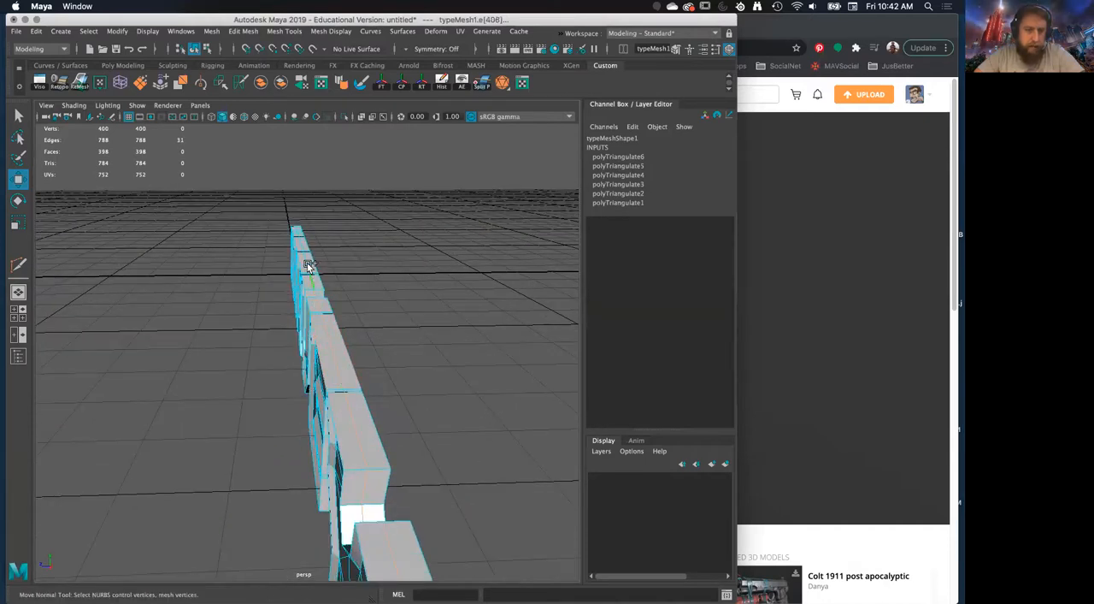
left_click_drag(312, 294, 336, 344, "alt")
right_click(336, 344, "shift")
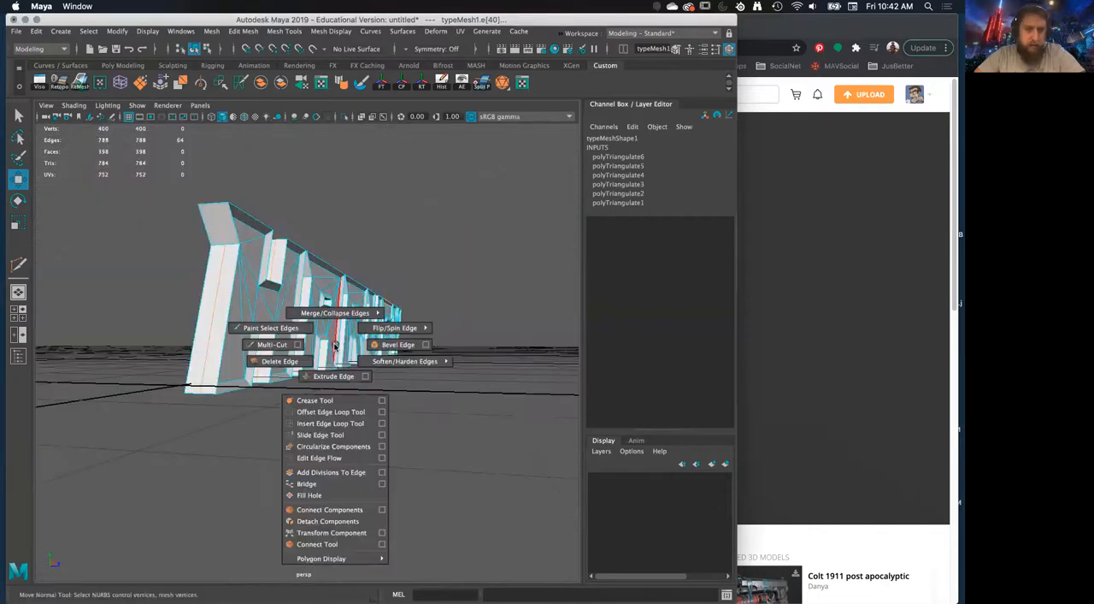
left_click(339, 518)
left_click_drag(317, 418, 342, 413, "alt")
Try to select the detached rear halves of the letters as faces
right_click(341, 274)
left_click(346, 356)
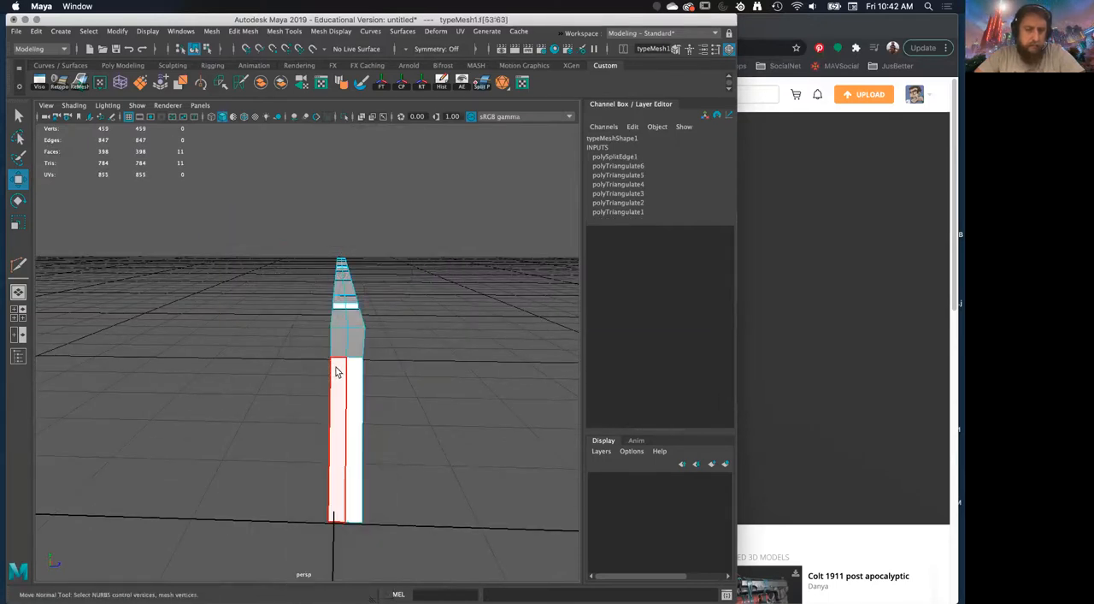
left_click_drag(337, 371, 346, 376, "alt")
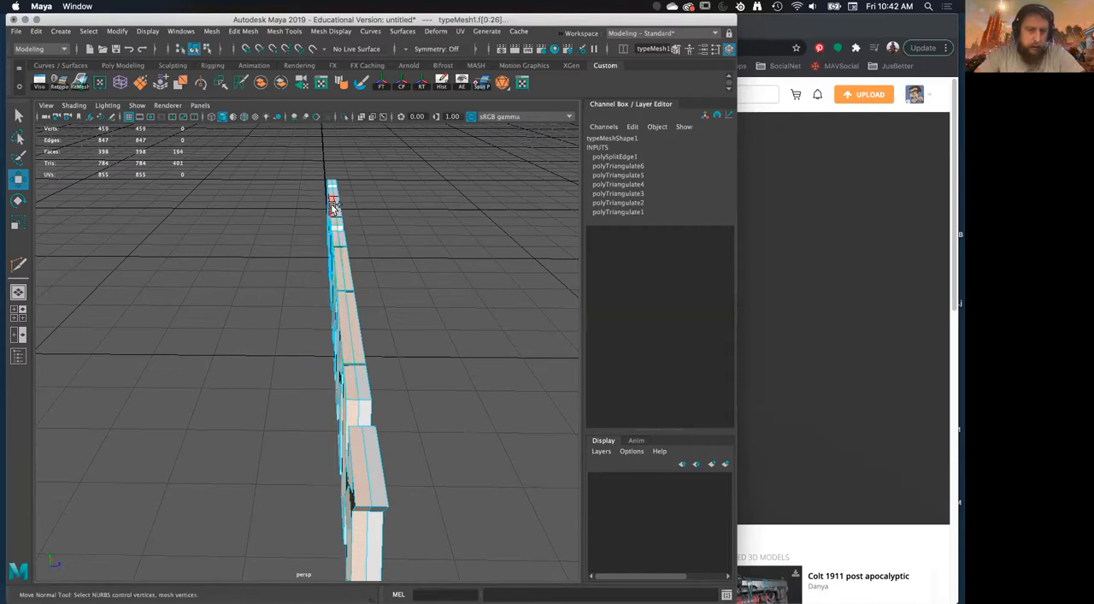
left_click_drag(333, 212, 322, 330, "alt")
scroll(339, 414, "up", 5)
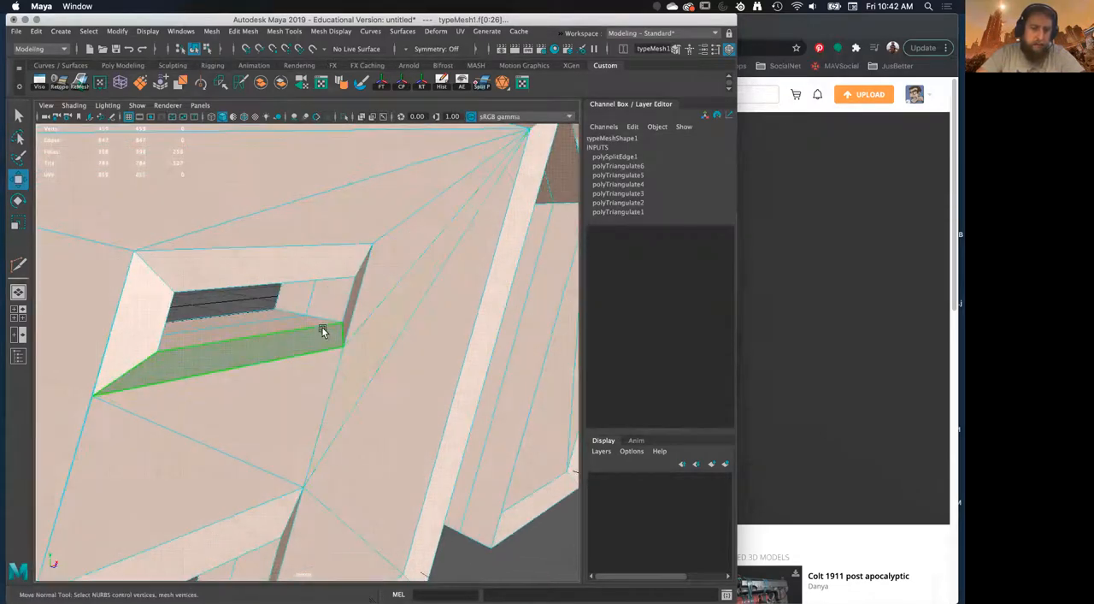
Select the middle edge loops inside the letters' holes and detach them as well
right_click_drag(324, 277, 323, 245)
double_click(311, 299)
scroll(330, 306, "down", 5)
left_click_drag(330, 306, 293, 343, "alt")
scroll(332, 355, "up", 5)
scroll(313, 255, "down", 5)
right_click_drag(294, 343, 299, 523, "shift")
Select the detached rear halves of the letters H, A, R and V as faces and delete them
left_click_drag(253, 310, 227, 373, "alt")
right_click_drag(226, 274, 222, 341)
left_click(172, 333)
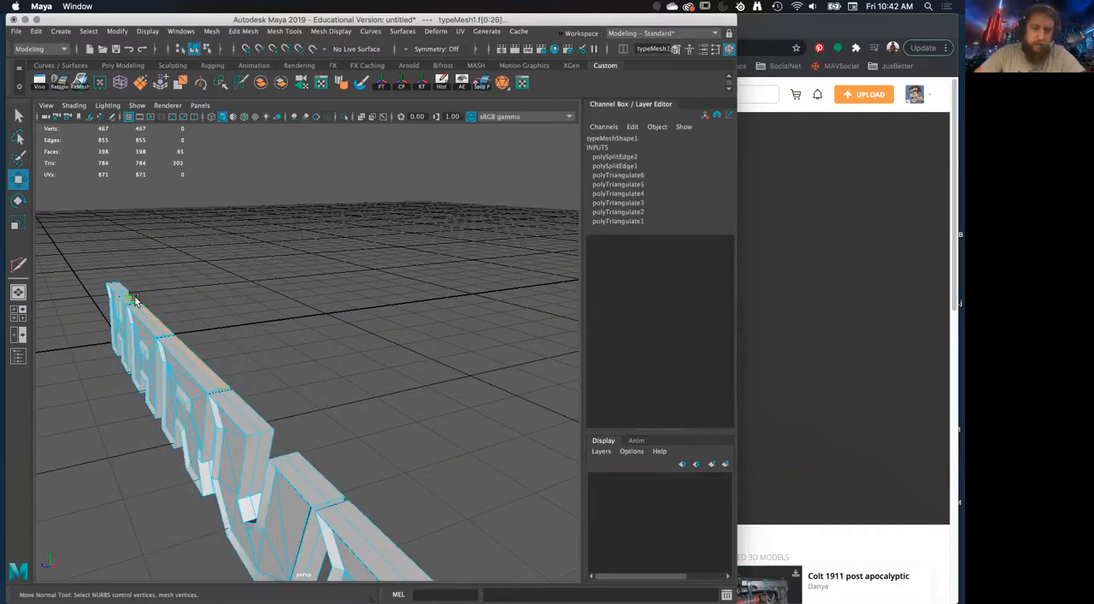
key("Delete")
left_click_drag(265, 379, 272, 338, "alt")
left_click(276, 329)
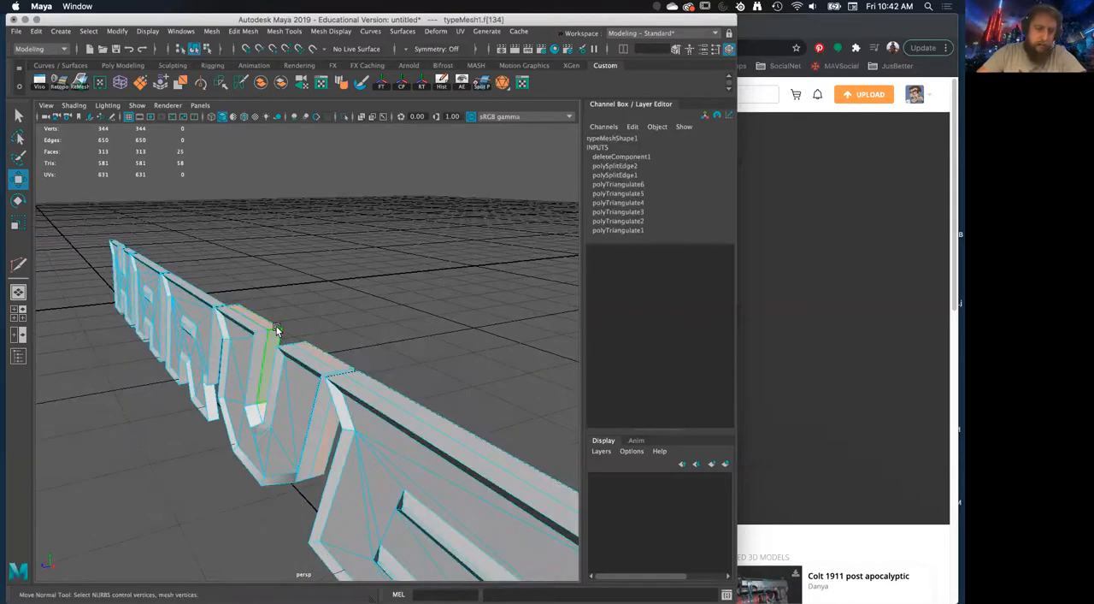
key("Delete")
Select the edge loop around the middle of the letter E's sides and detach it
left_click(485, 446)
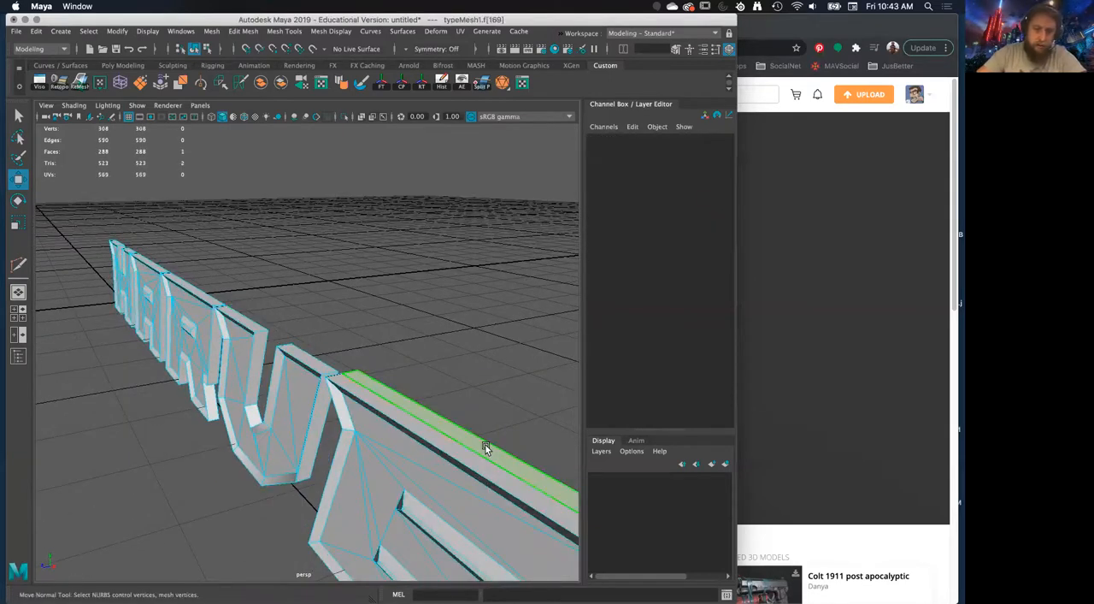
left_click_drag(486, 453, 392, 368, "alt")
right_click_drag(340, 276, 346, 248)
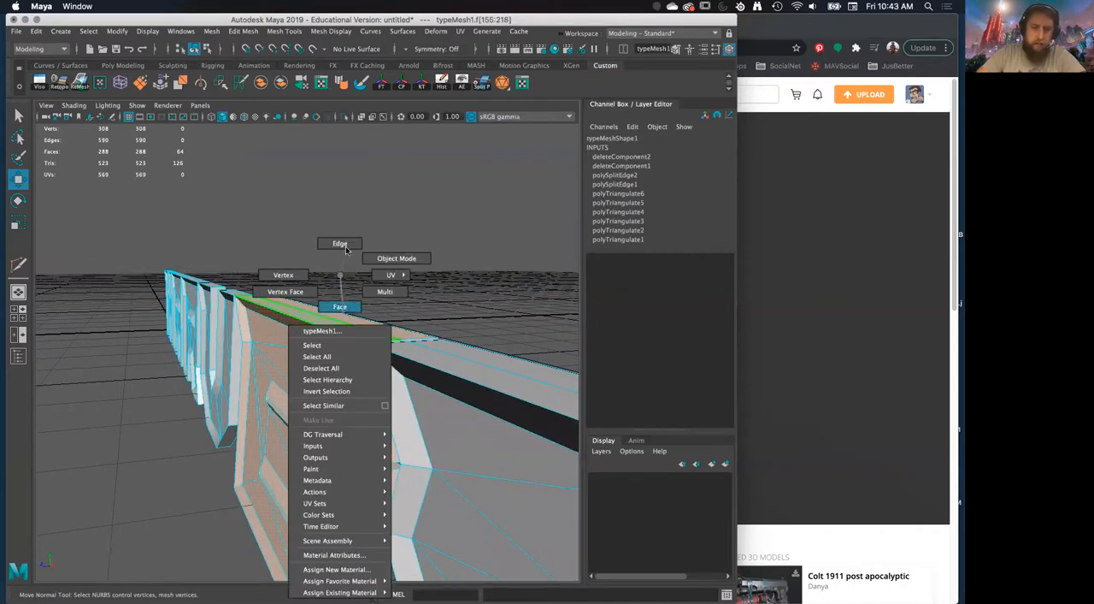
double_click(340, 317)
right_click_drag(343, 324, 344, 345, "shift")
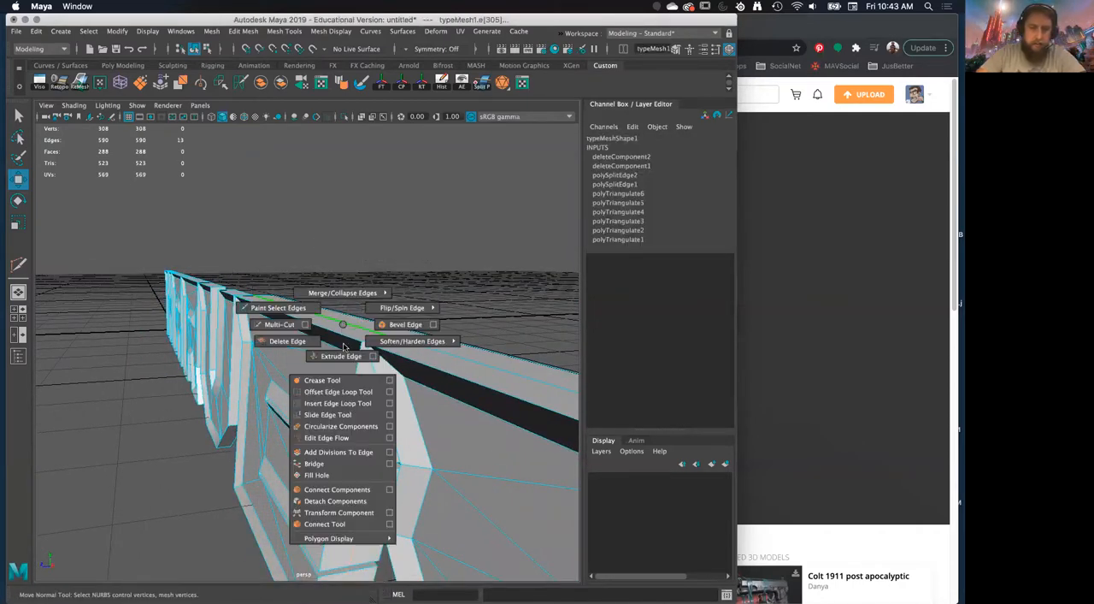
right_click_drag(354, 502, 355, 502, "shift")
Select the rear halves of the letters E and Y as faces and delete them
right_click_drag(329, 274, 332, 358)
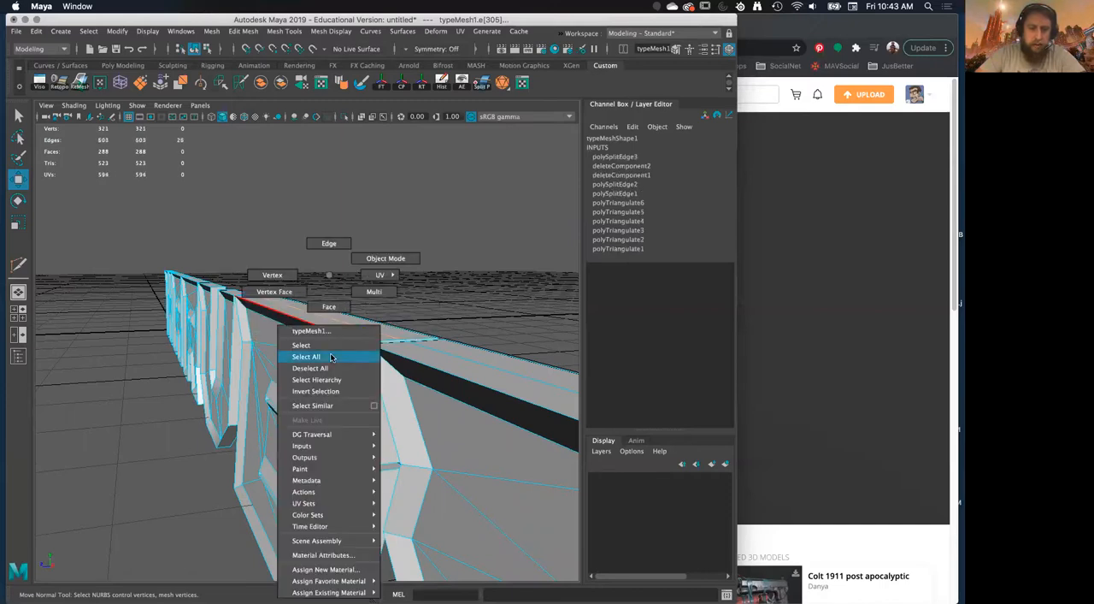
right_click_drag(338, 315, 338, 315)
double_click(352, 320)
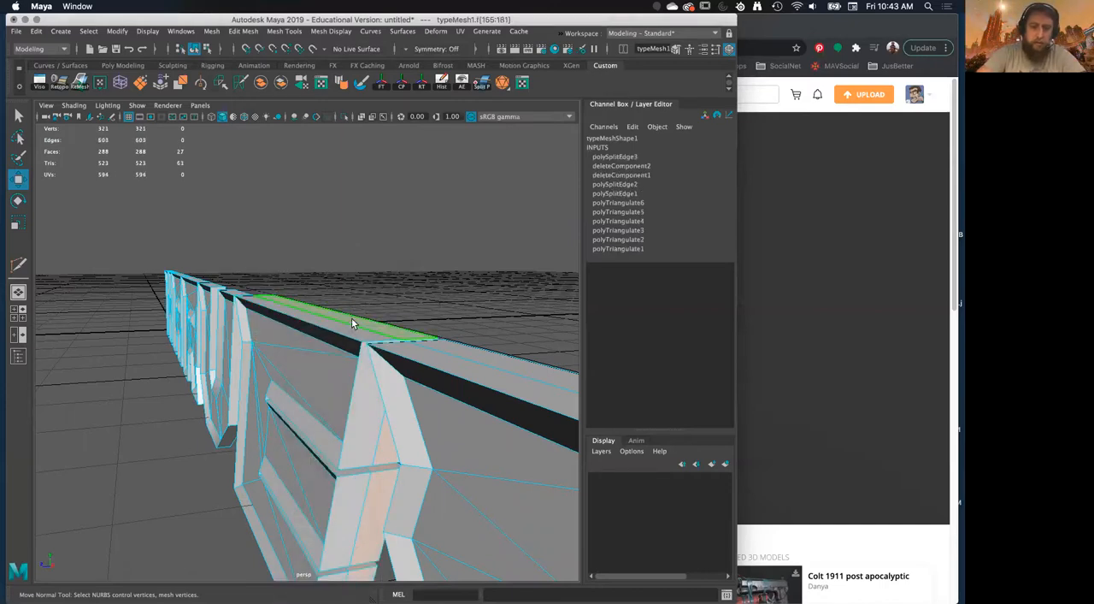
key("Delete")
double_click(473, 357)
key("Delete")
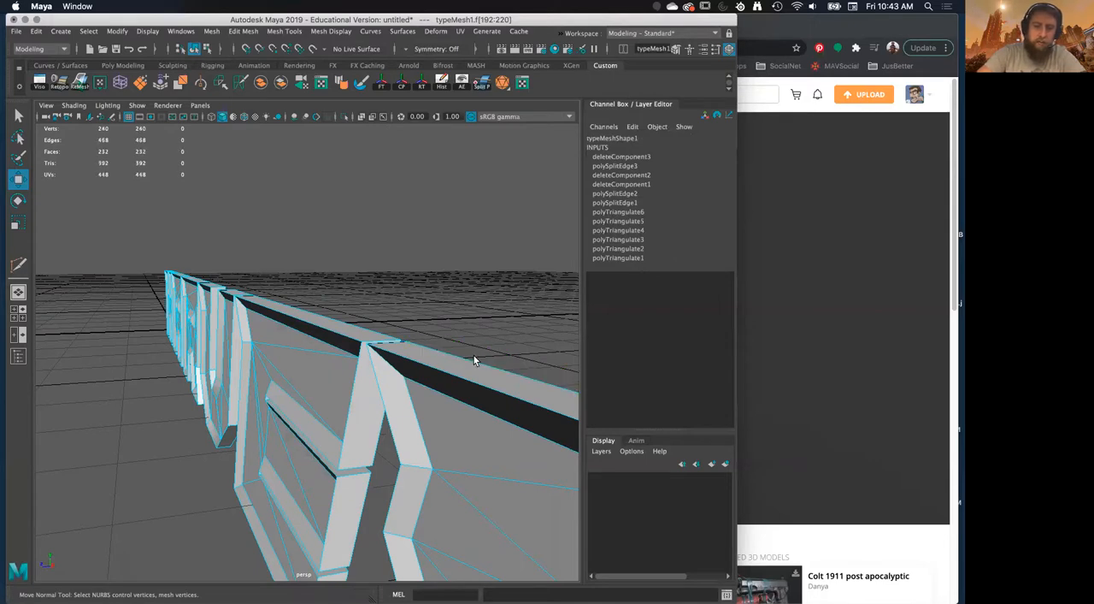
Return the text mesh to object mode and delete its construction history
scroll(469, 357, "down", 6)
left_click_drag(455, 369, 268, 358, "alt")
right_click_drag(295, 325, 323, 256)
left_click_drag(323, 256, 414, 103, "alt")
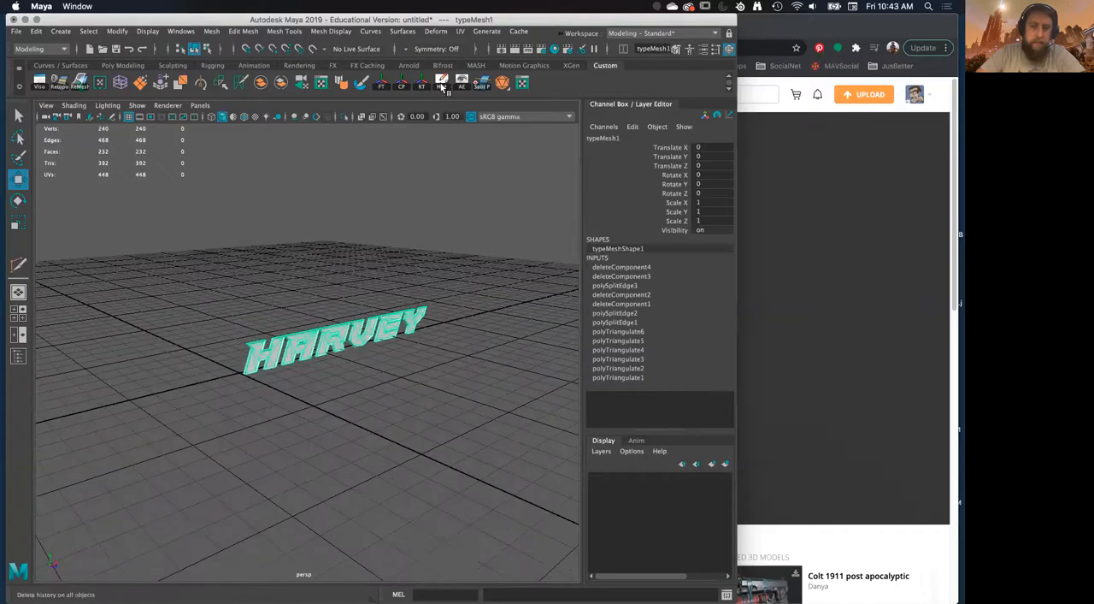
left_click(442, 83)
Isolate the text mesh in the perspective view
left_click_drag(435, 207, 375, 293, "alt")
key("ctrl+1")
right_click_drag(374, 293, 361, 195, "alt")
left_click_drag(360, 195, 376, 261, "alt")
right_click_drag(373, 270, 361, 370, "alt")
left_click_drag(361, 370, 396, 57, "alt")
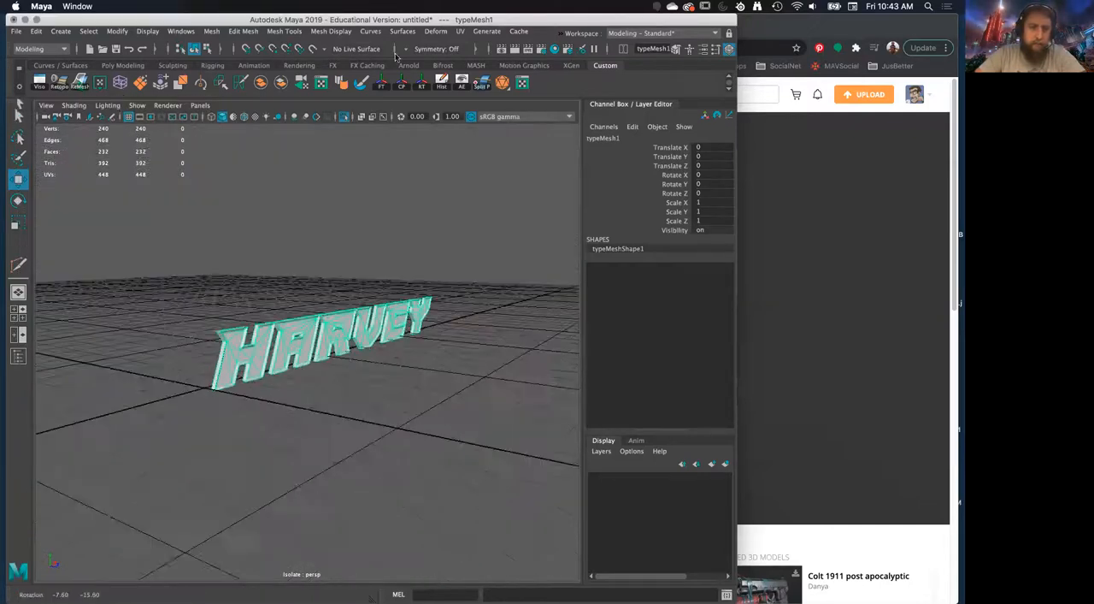
Add a nonlinear Bend deformer to the text and rotate its handle to -90 degrees in Z
left_click(436, 31)
mouse_move(475, 208)
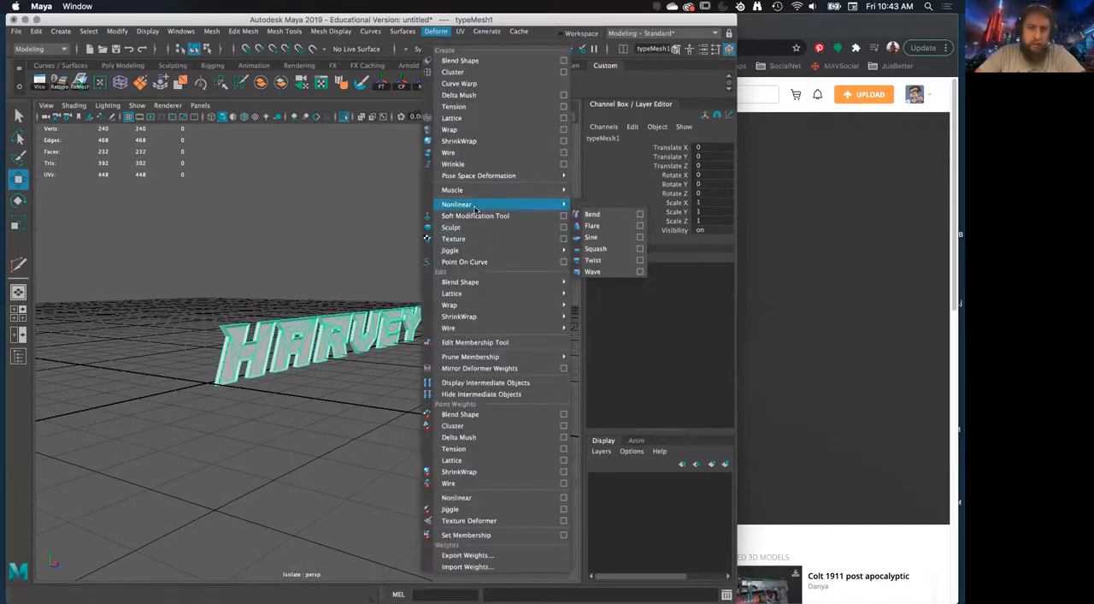
mouse_move(373, 308)
left_mouse_down("alt")
mouse_move(402, 322)
mouse_move(395, 336)
mouse_move(363, 310)
left_mouse_up("alt")
key("r")
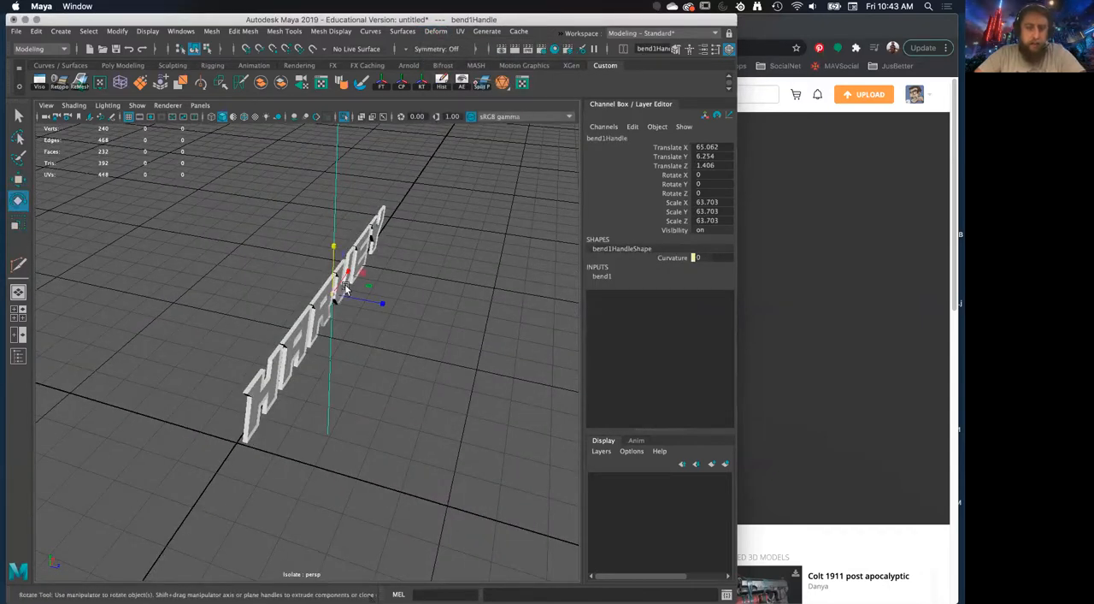
left_click_drag(320, 299, 325, 253)
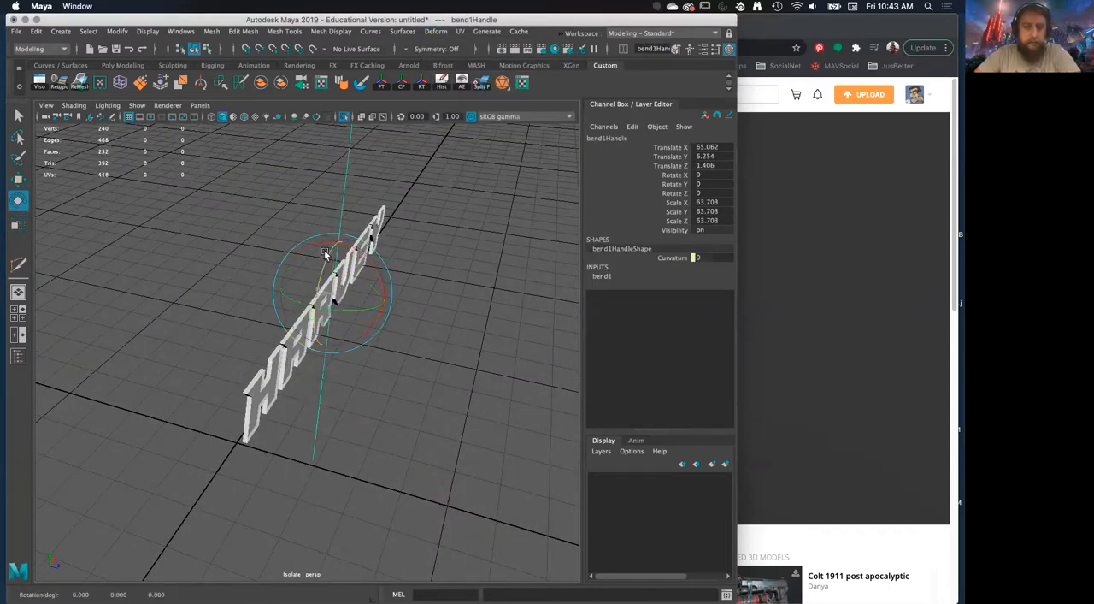
Try out the bend deformer's Curvature on the text and undo the change
left_click(607, 278)
left_click(673, 295)
left_click_drag(452, 344, 347, 321, "alt")
middle_click_drag(346, 323, 388, 335)
key("super+z")
Rotate the bend handle to 90 degrees in X, 90 in Y and 0 in Z
left_click_drag(382, 350, 542, 313, "alt")
key("e")
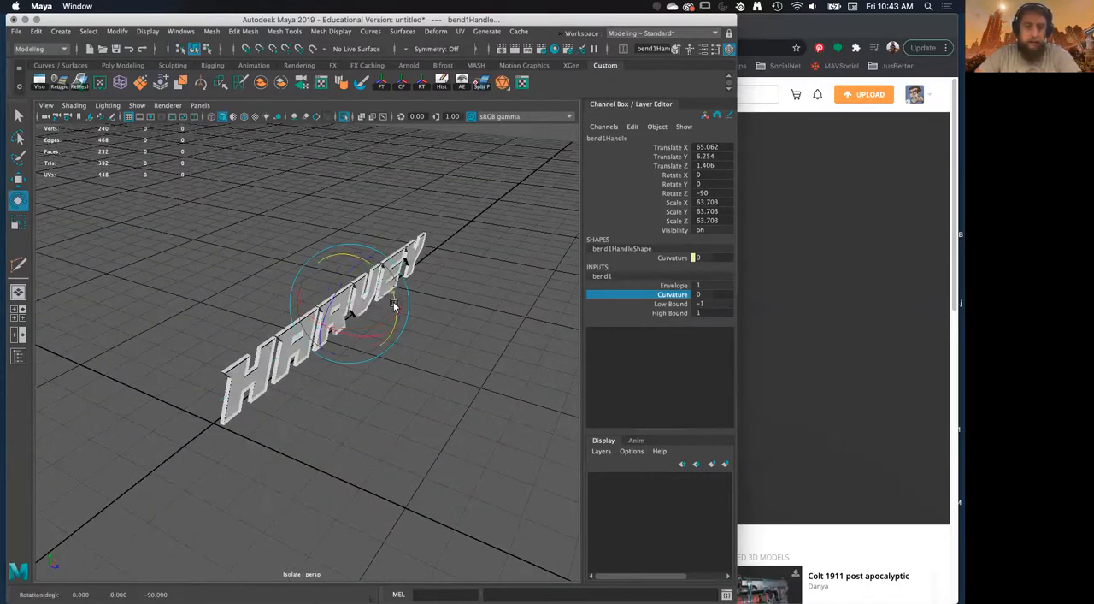
left_click_drag(398, 351, 398, 354)
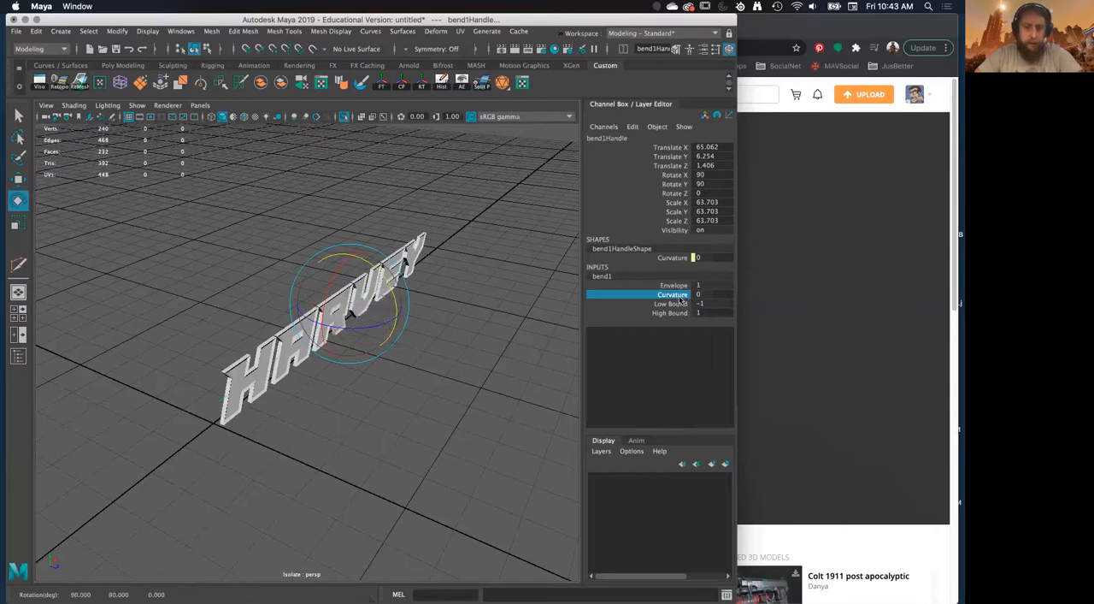
left_click(466, 334)
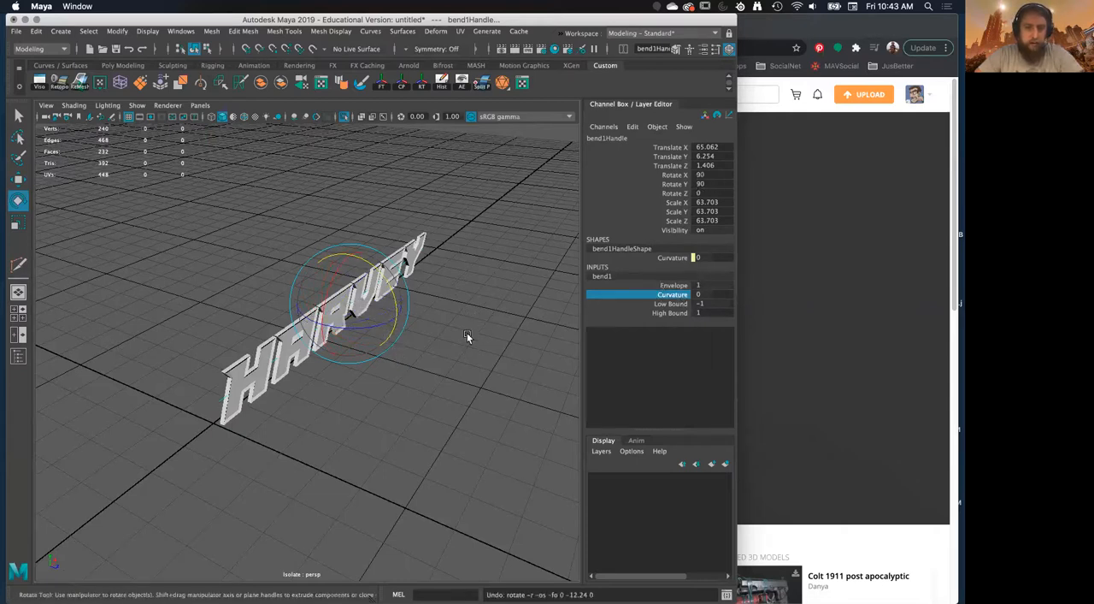
Raise the bend deformer's Curvature to 49.274 so the text curves in a horizontal arc
left_click(340, 306)
left_click(664, 294)
middle_click_drag(360, 319, 383, 317)
left_click_drag(383, 317, 183, 261, "alt")
Examine the front, sides and ends of the bent lettering from several angles
left_click(190, 260)
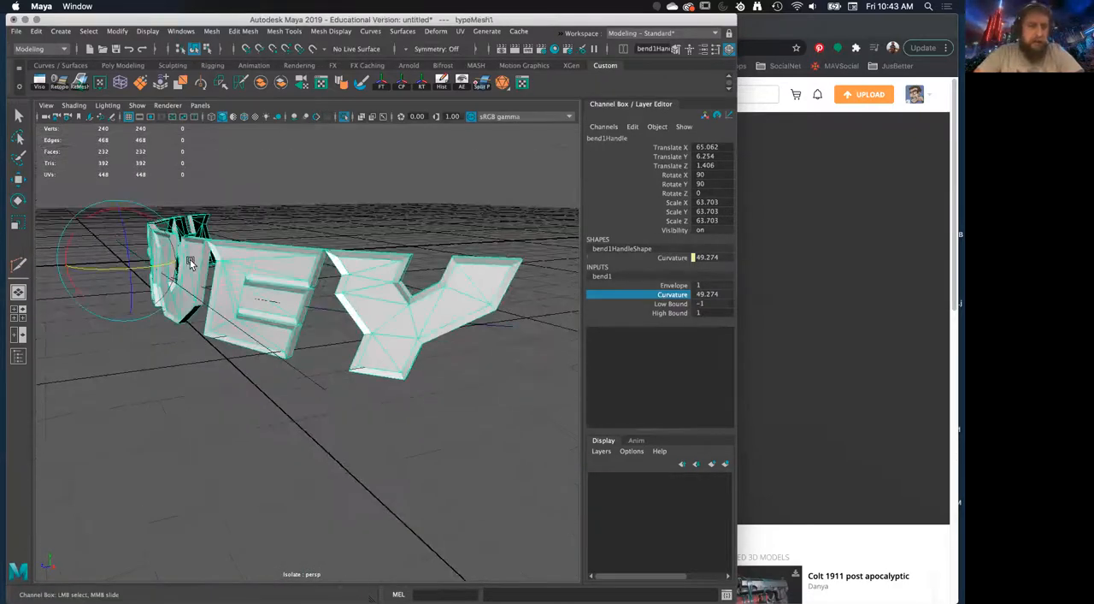
middle_click_drag(190, 261, 251, 282, "alt")
right_click_drag(251, 283, 267, 207, "alt")
left_click_drag(266, 207, 288, 143, "alt")
left_click(471, 222)
left_click_drag(287, 240, 238, 274, "alt")
right_click_drag(218, 230, 232, 385, "alt")
left_click_drag(232, 386, 301, 282, "alt")
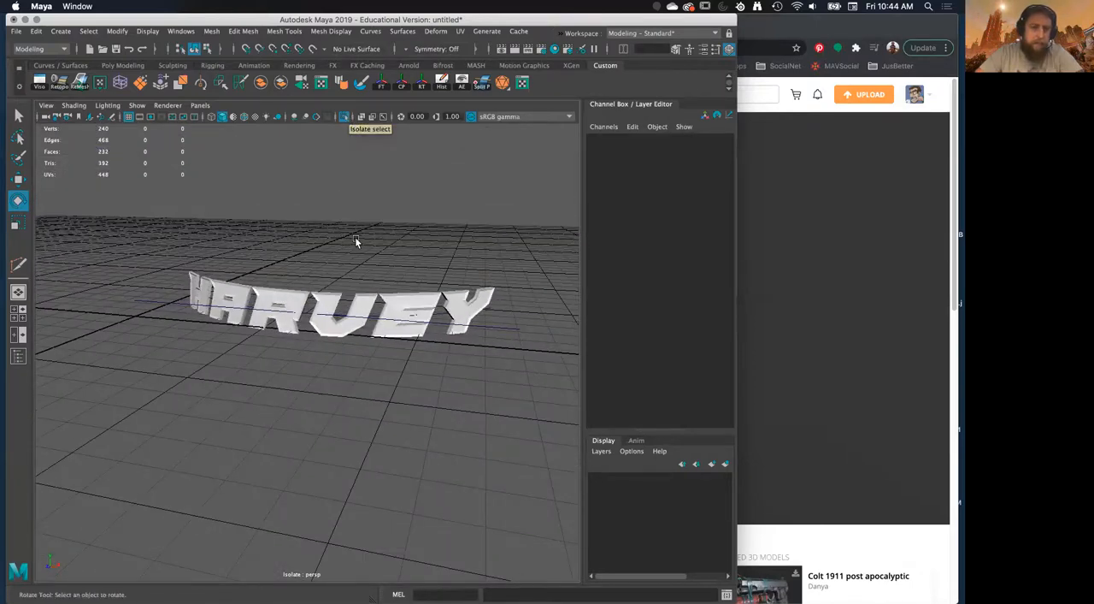
Turn off the isolated view of the text and leave everything deselected
left_click_drag(355, 238, 401, 228, "alt")
left_click(344, 117)
left_click_drag(307, 222, 377, 232, "alt")
right_click_drag(376, 233, 349, 246, "alt")
left_click_drag(349, 248, 247, 374, "alt")
left_click(264, 362)
right_click_drag(265, 359, 293, 314, "alt")
left_click_drag(294, 313, 407, 321, "alt")
key("w")
left_click(273, 314)
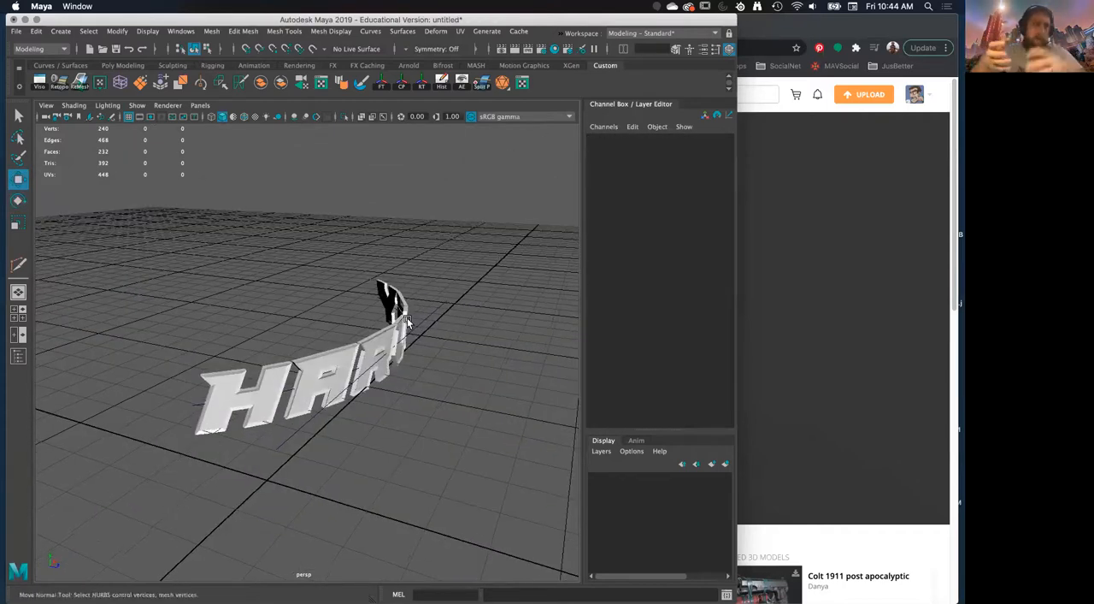
Select the bend handle and examine its alignment with the curved text from several angles
left_click_drag(407, 322, 335, 377, "alt")
left_click(318, 357)
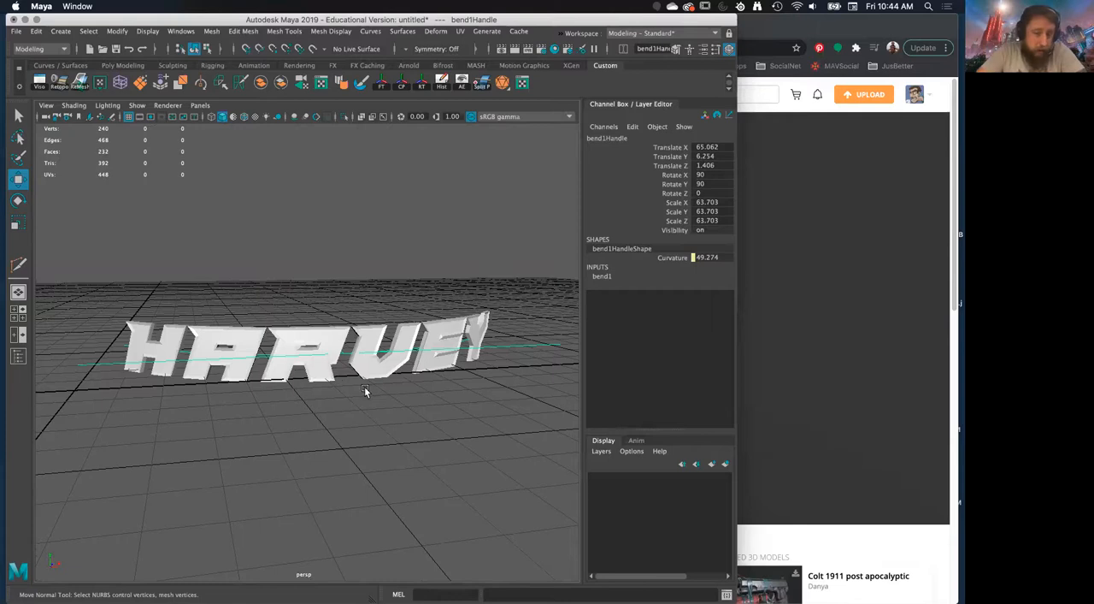
left_click_drag(365, 391, 282, 380, "alt")
right_click_drag(282, 380, 332, 421, "alt")
left_click_drag(331, 420, 314, 415, "alt")
right_click_drag(314, 415, 247, 281, "alt")
left_click_drag(246, 281, 396, 382, "alt")
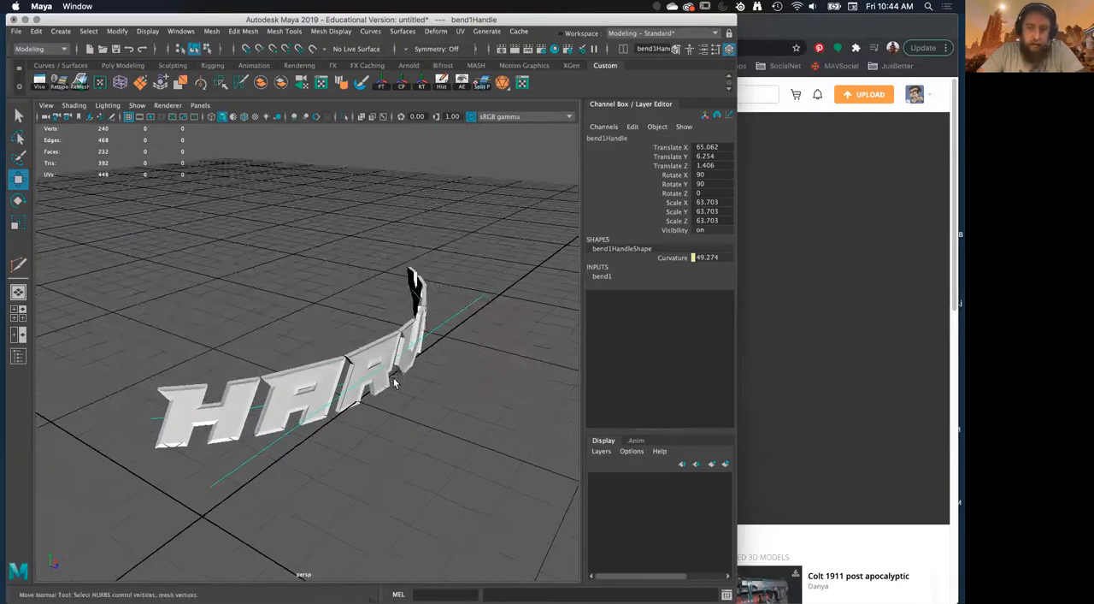
left_click(274, 471)
left_click(267, 450)
left_click_drag(339, 451, 321, 446, "alt")
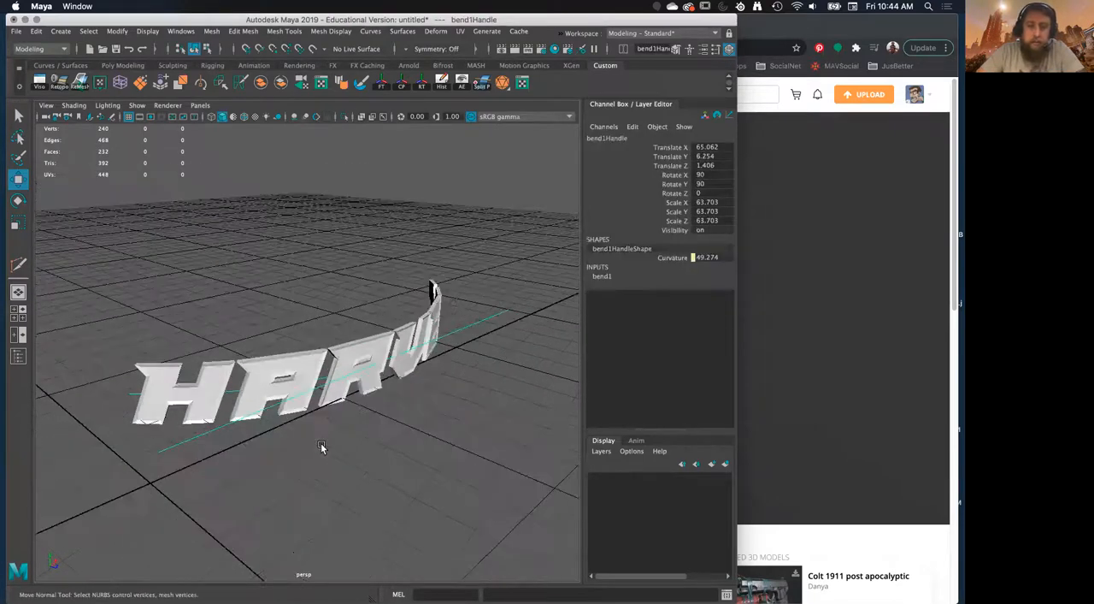